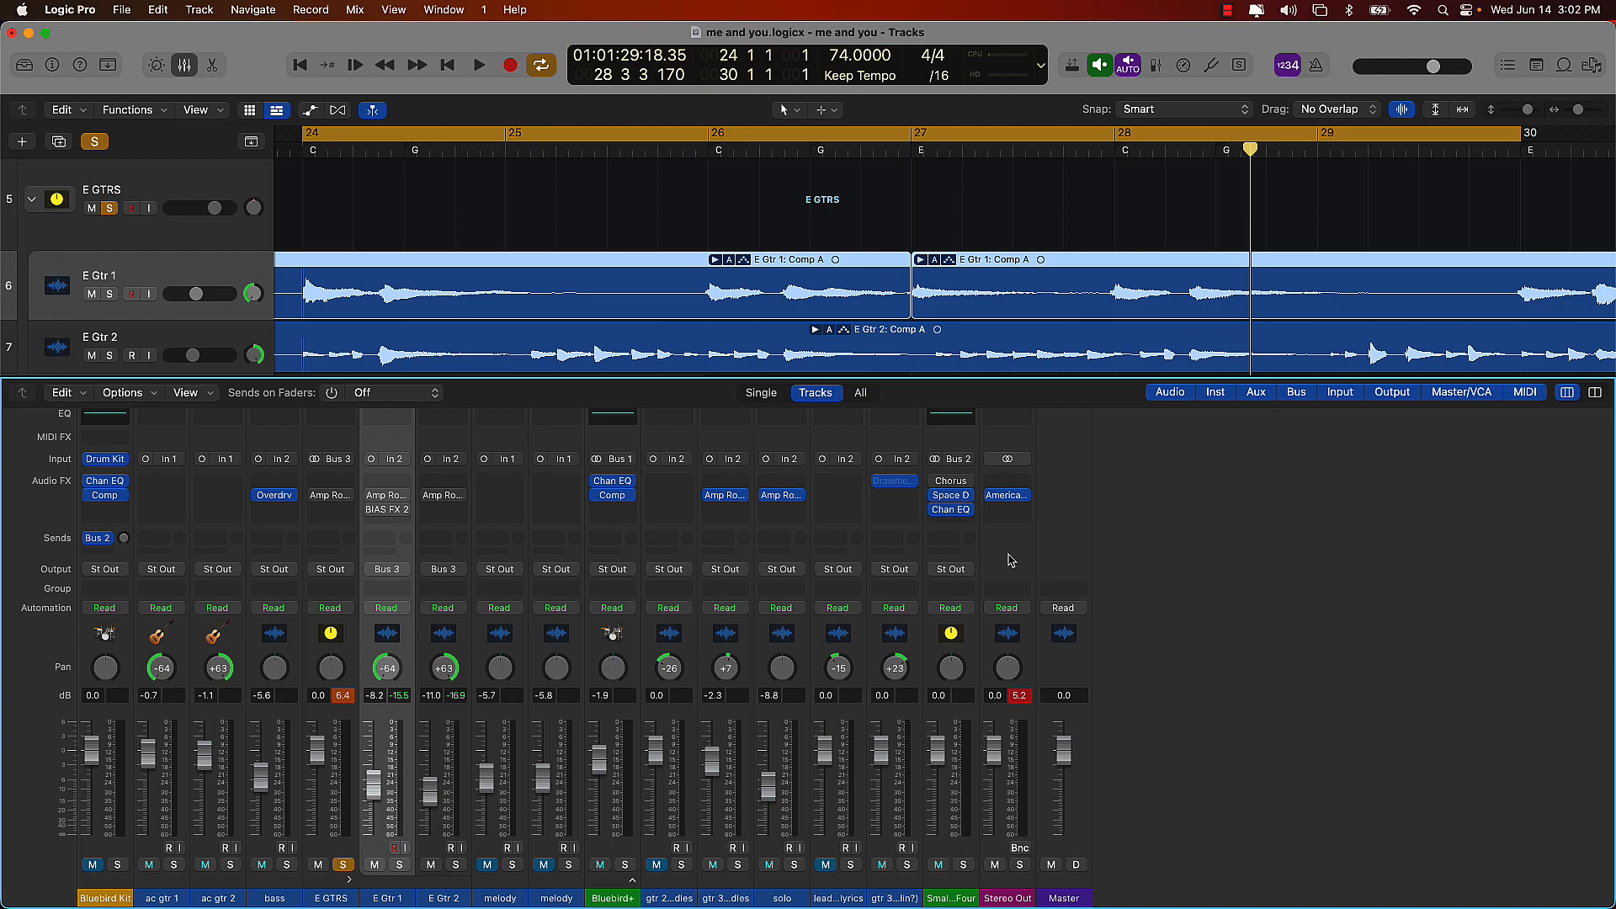
- Select the E Gtr 1 and E Gtr 2 channel strips together in the mixer
left_click(444, 647)
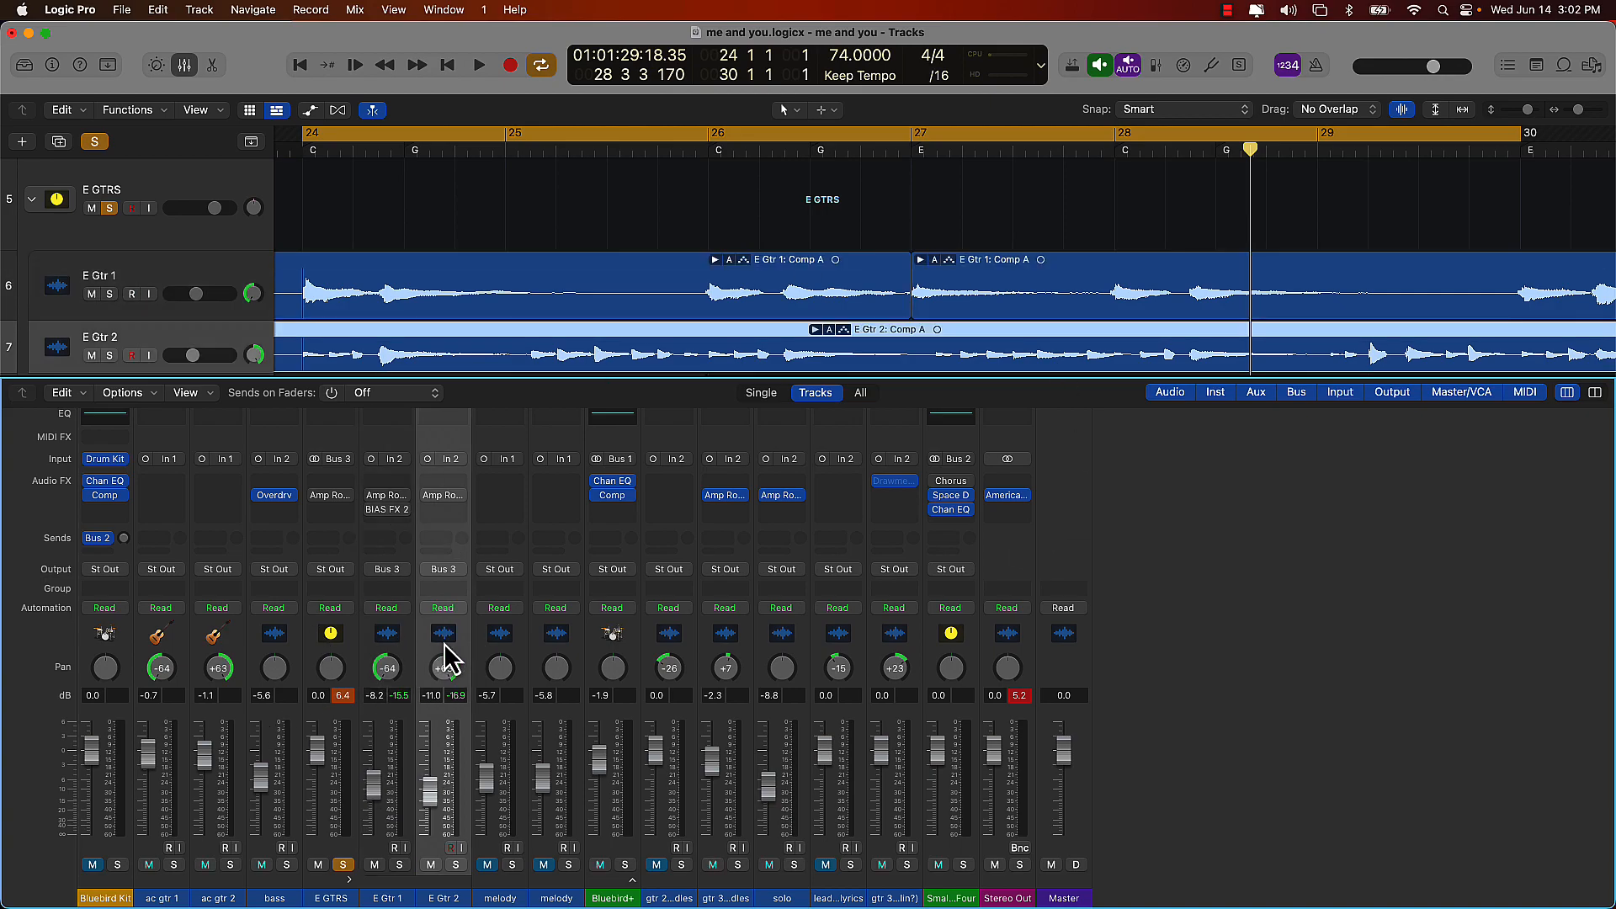
mouse_move(397, 516)
left_click(388, 638)
left_click(442, 640, "shift")
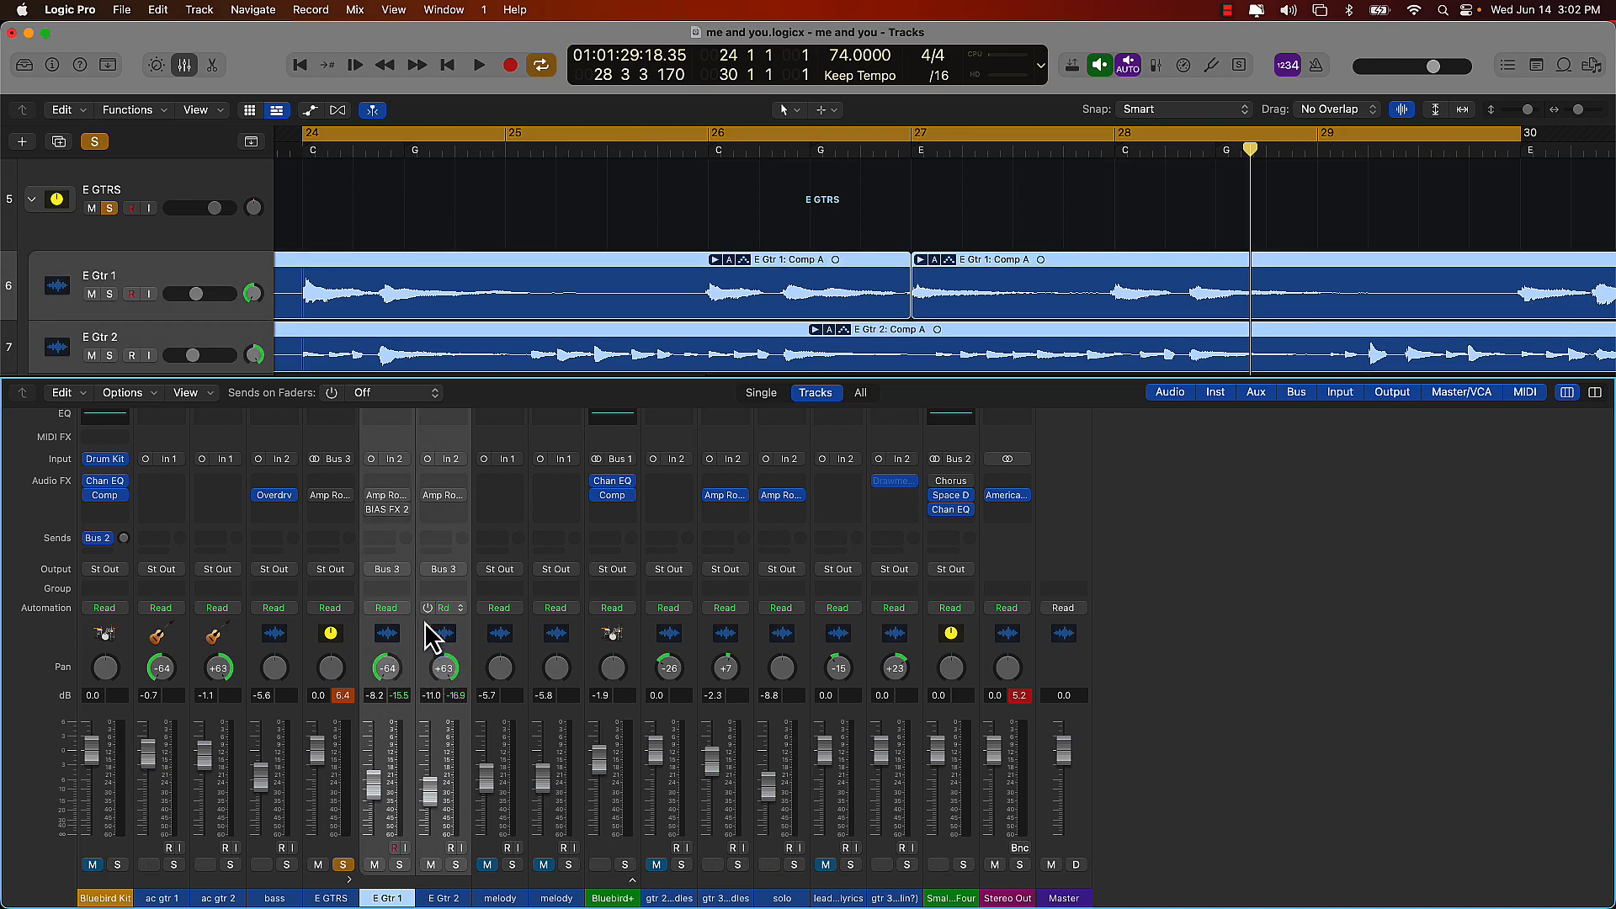
- Open Amp Room on the E GTRS channel and place the 30W Top Boost and Marshall Plexi Super Lead 1959 amplifiers in parallel chains
left_click(331, 640)
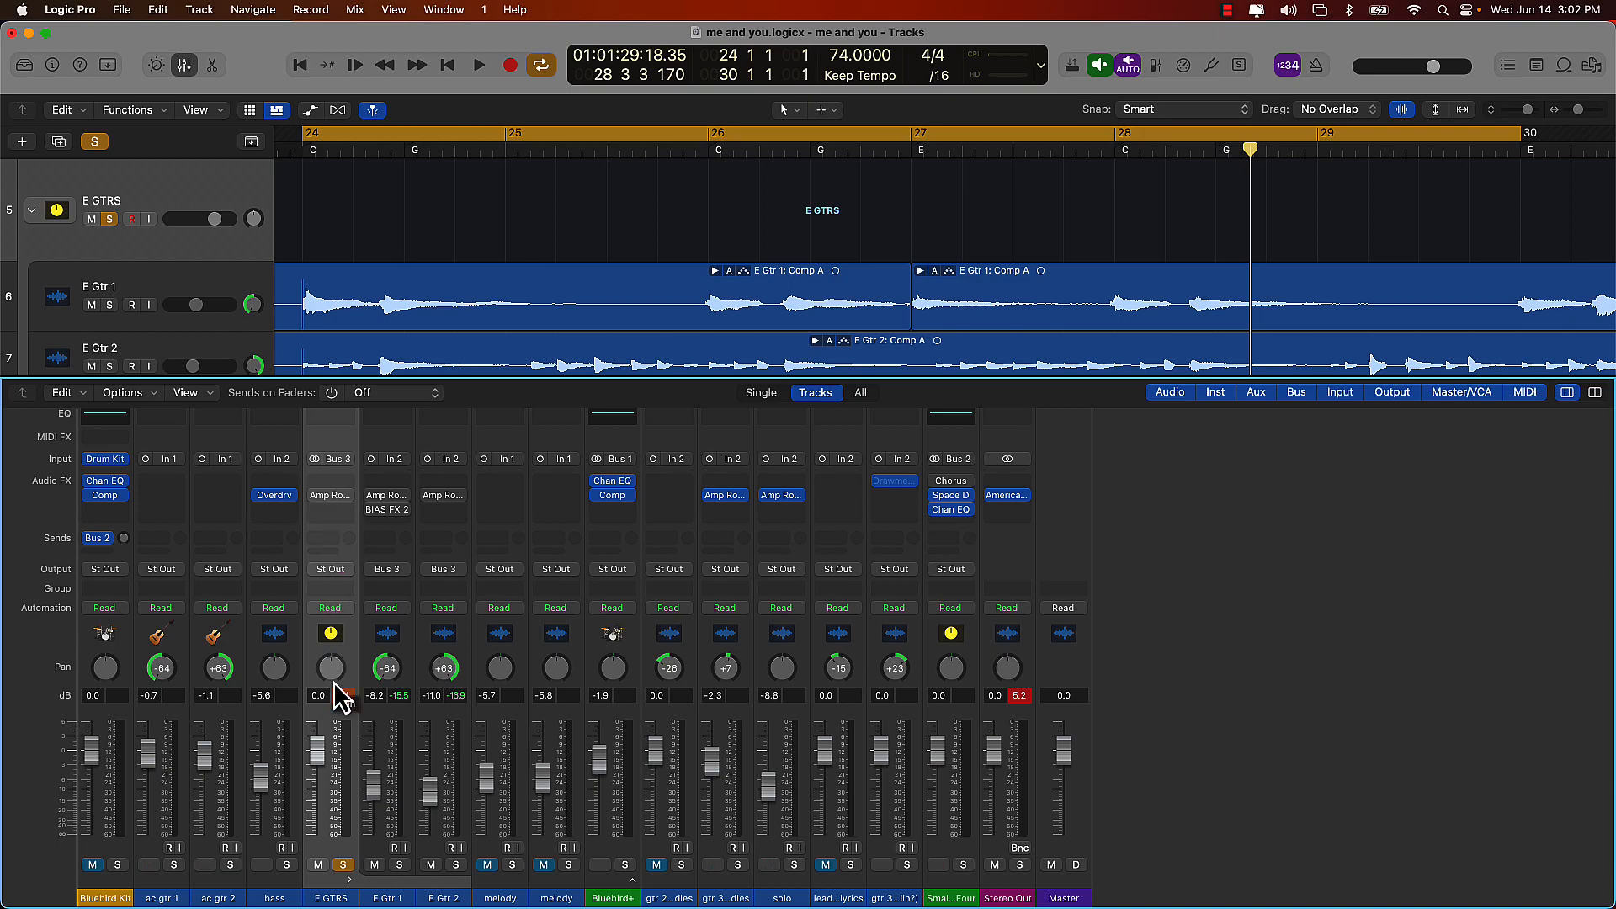
left_click(332, 500)
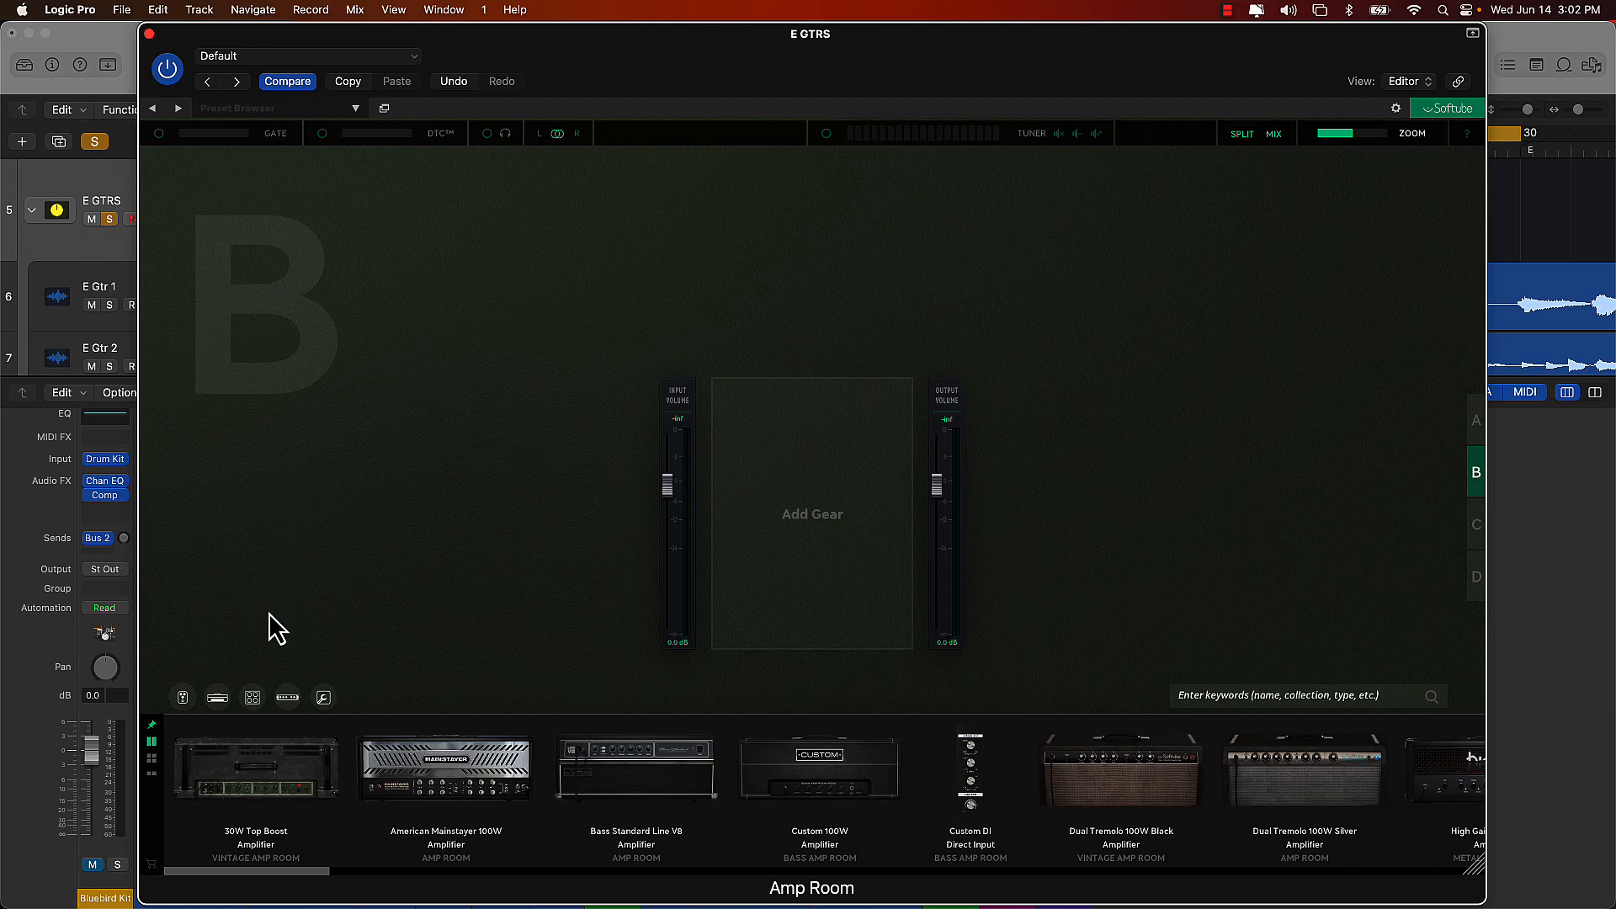
left_click_drag(256, 768, 832, 537)
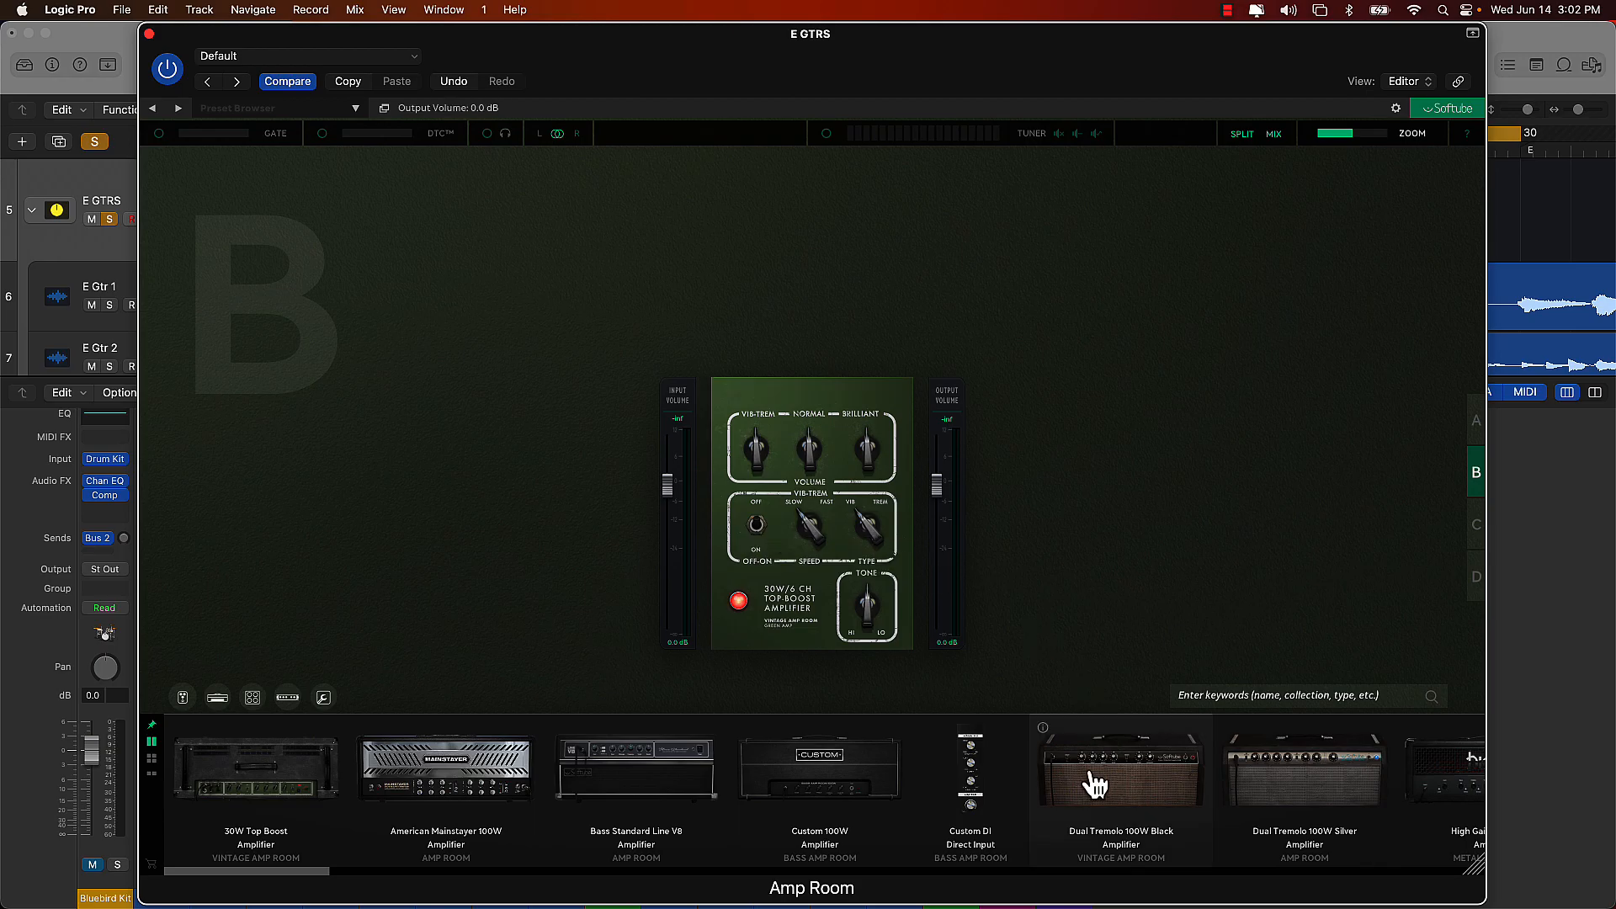
scroll(1144, 804, "right", 5)
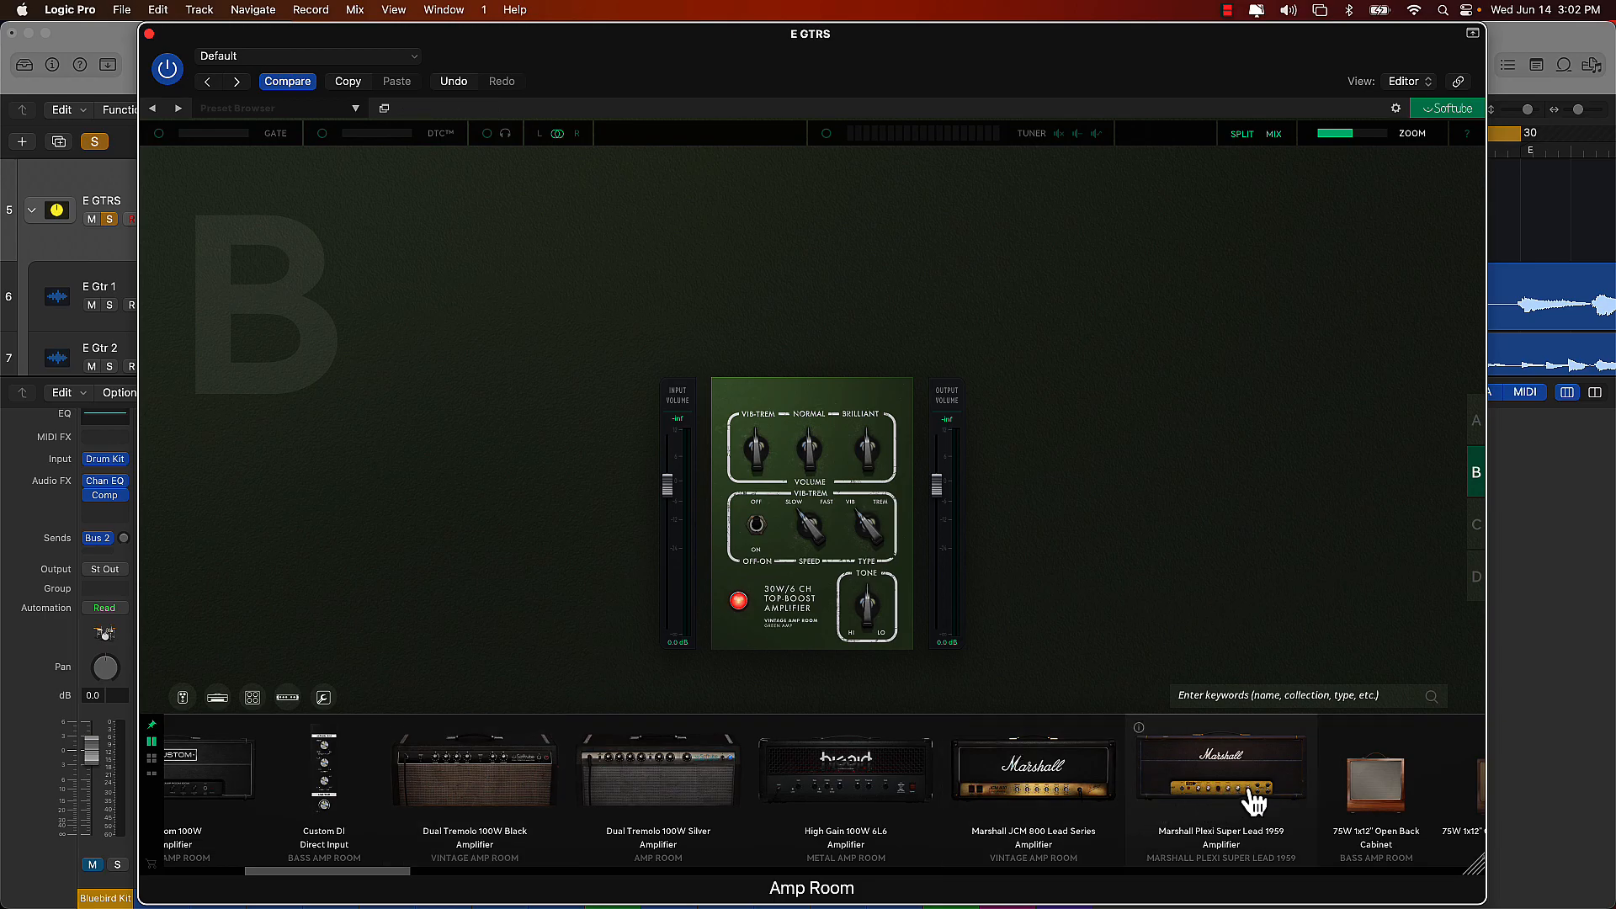
left_click_drag(1260, 800, 797, 692)
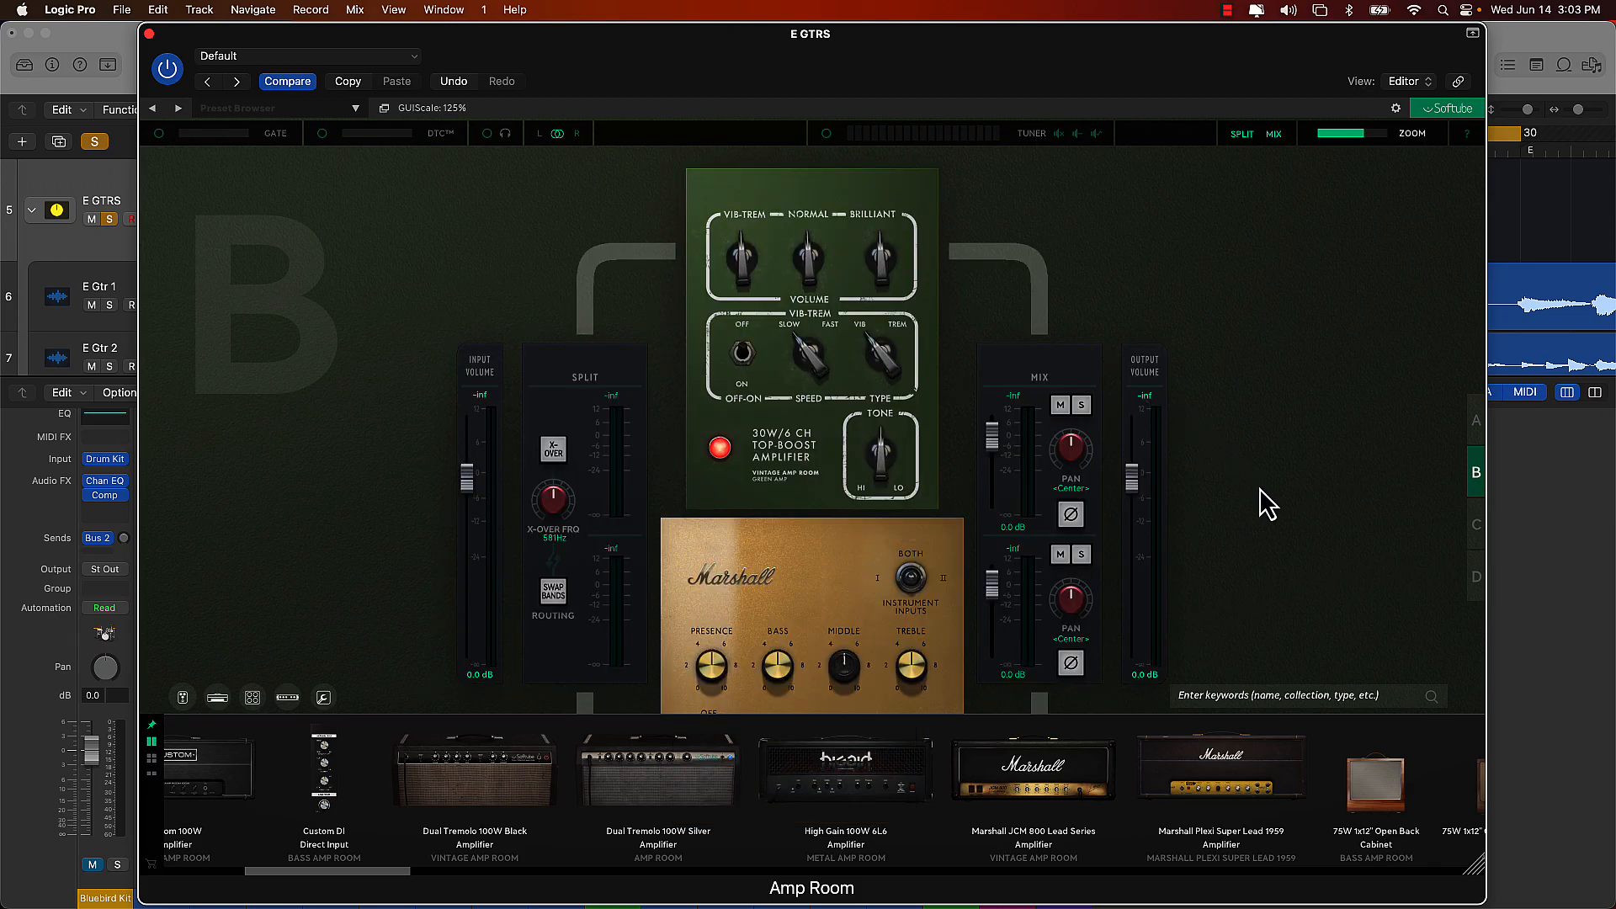
mouse_move(1361, 132)
left_mouse_down()
mouse_move(1329, 136)
mouse_move(1347, 137)
left_mouse_up()
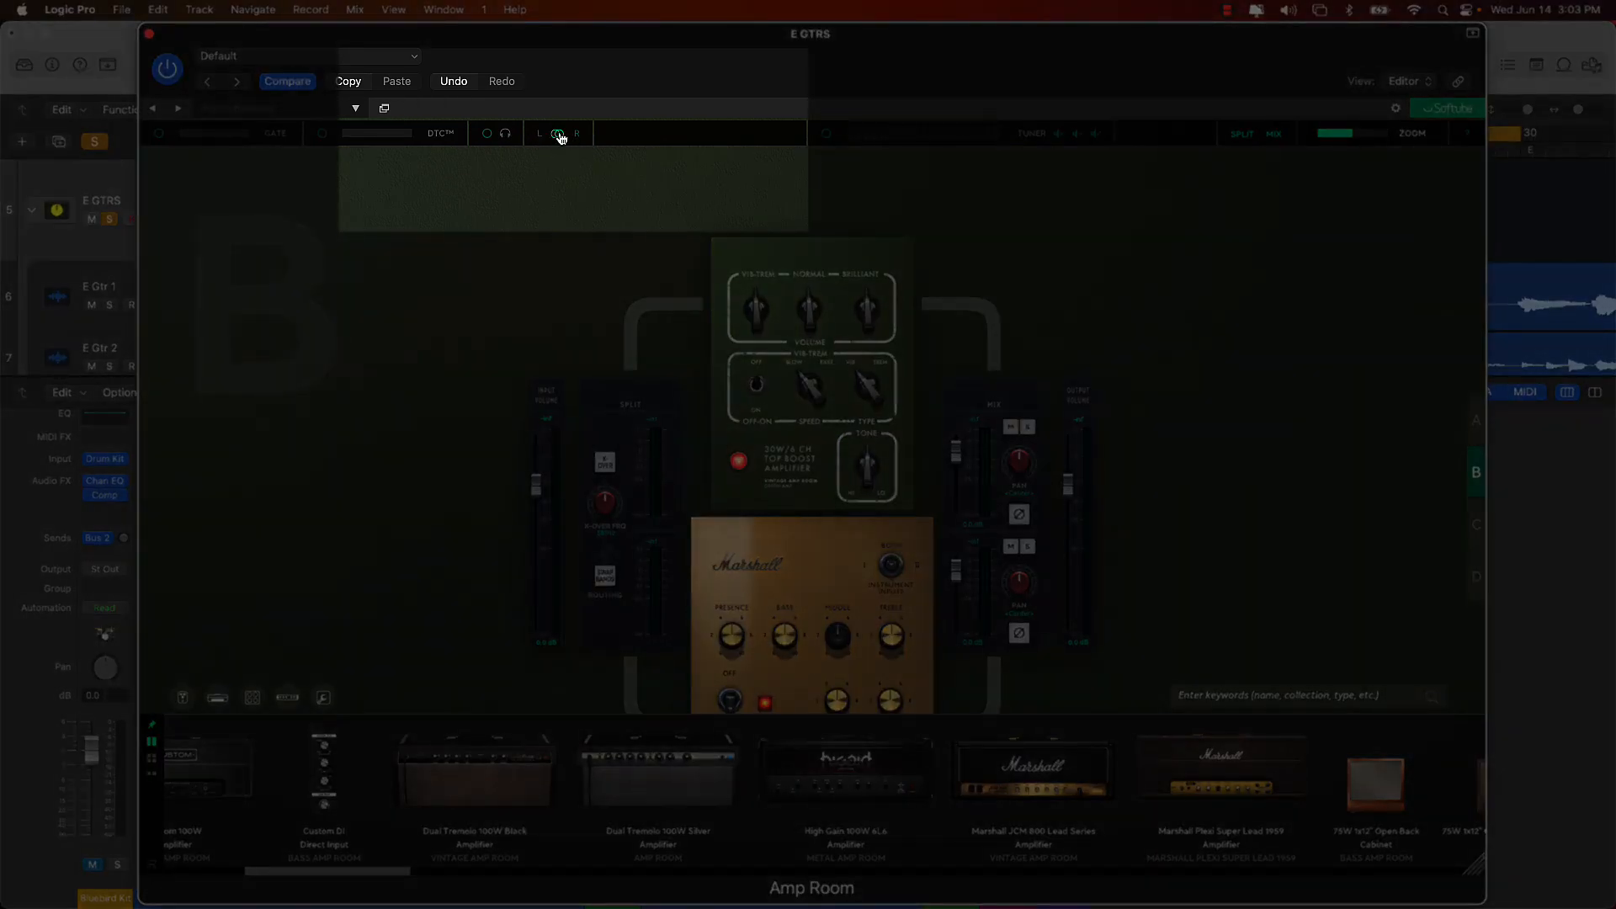
- Try the mono left input channel routing in Amp Room and return it to stereo
left_click(541, 136)
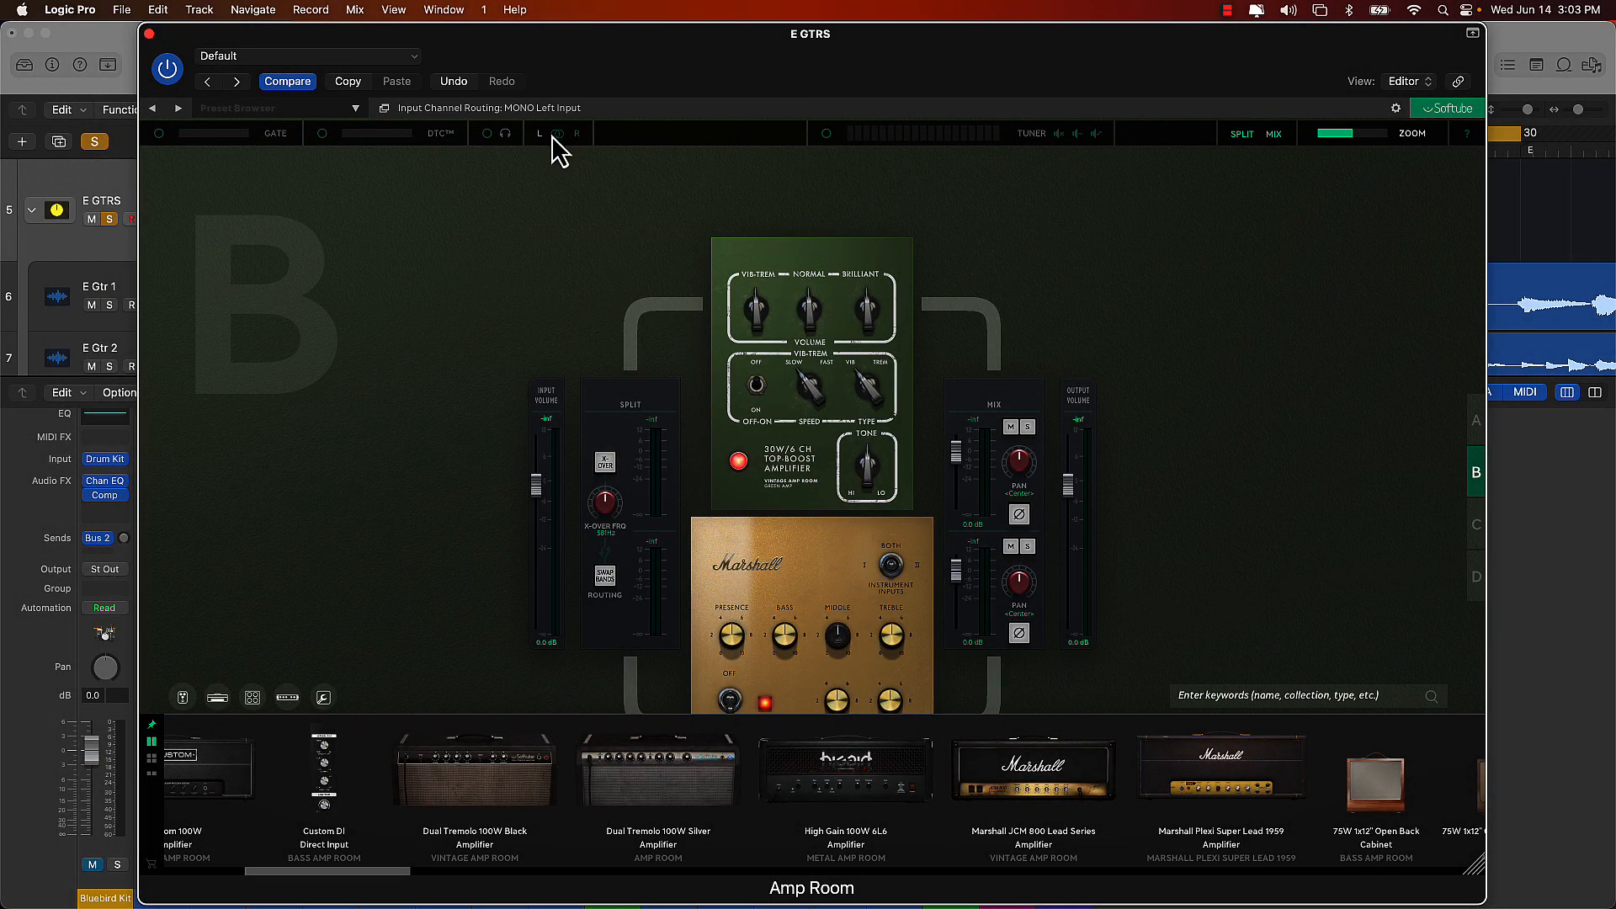
left_click(557, 134)
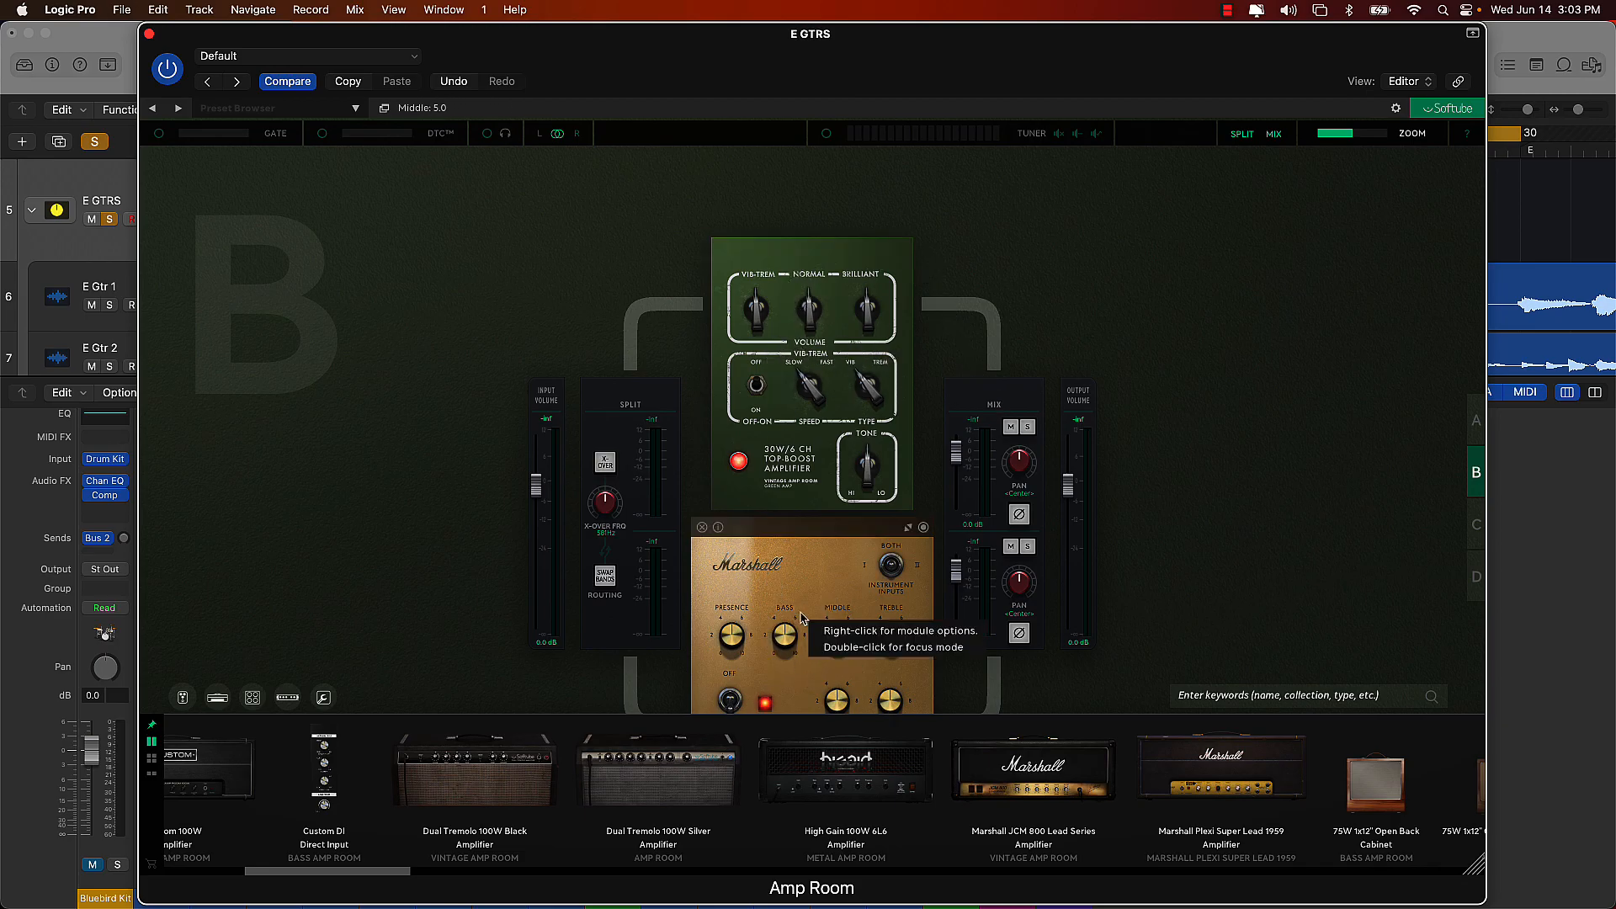
- Bypass Amp Room, close its window and play back a short stretch of the unprocessed electric guitars
left_click(171, 72)
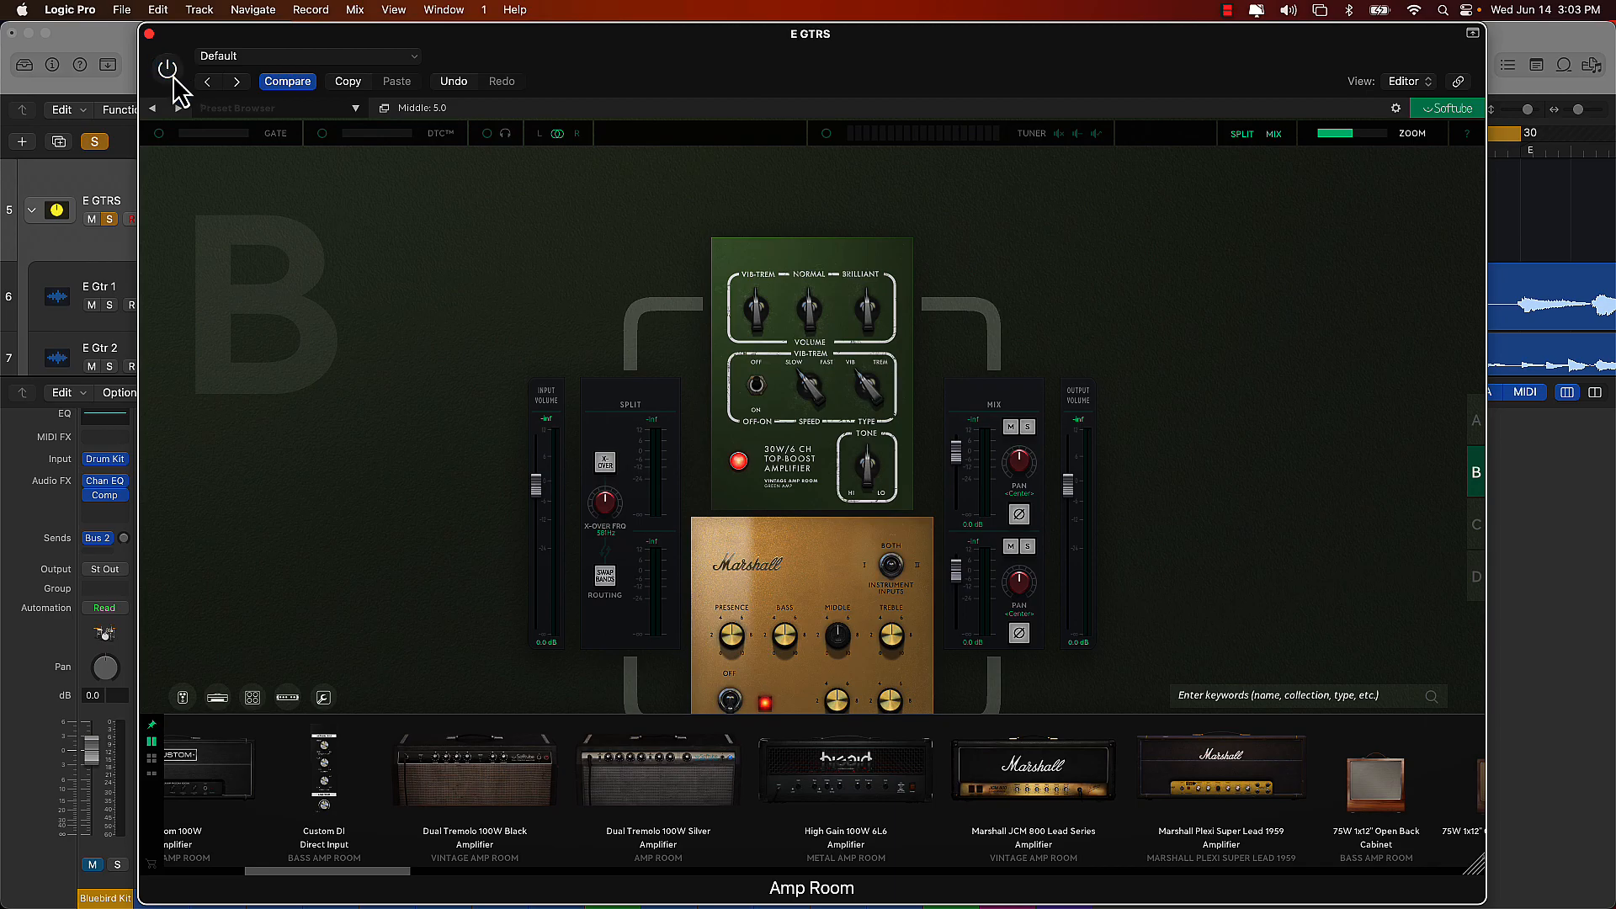
left_click(149, 34)
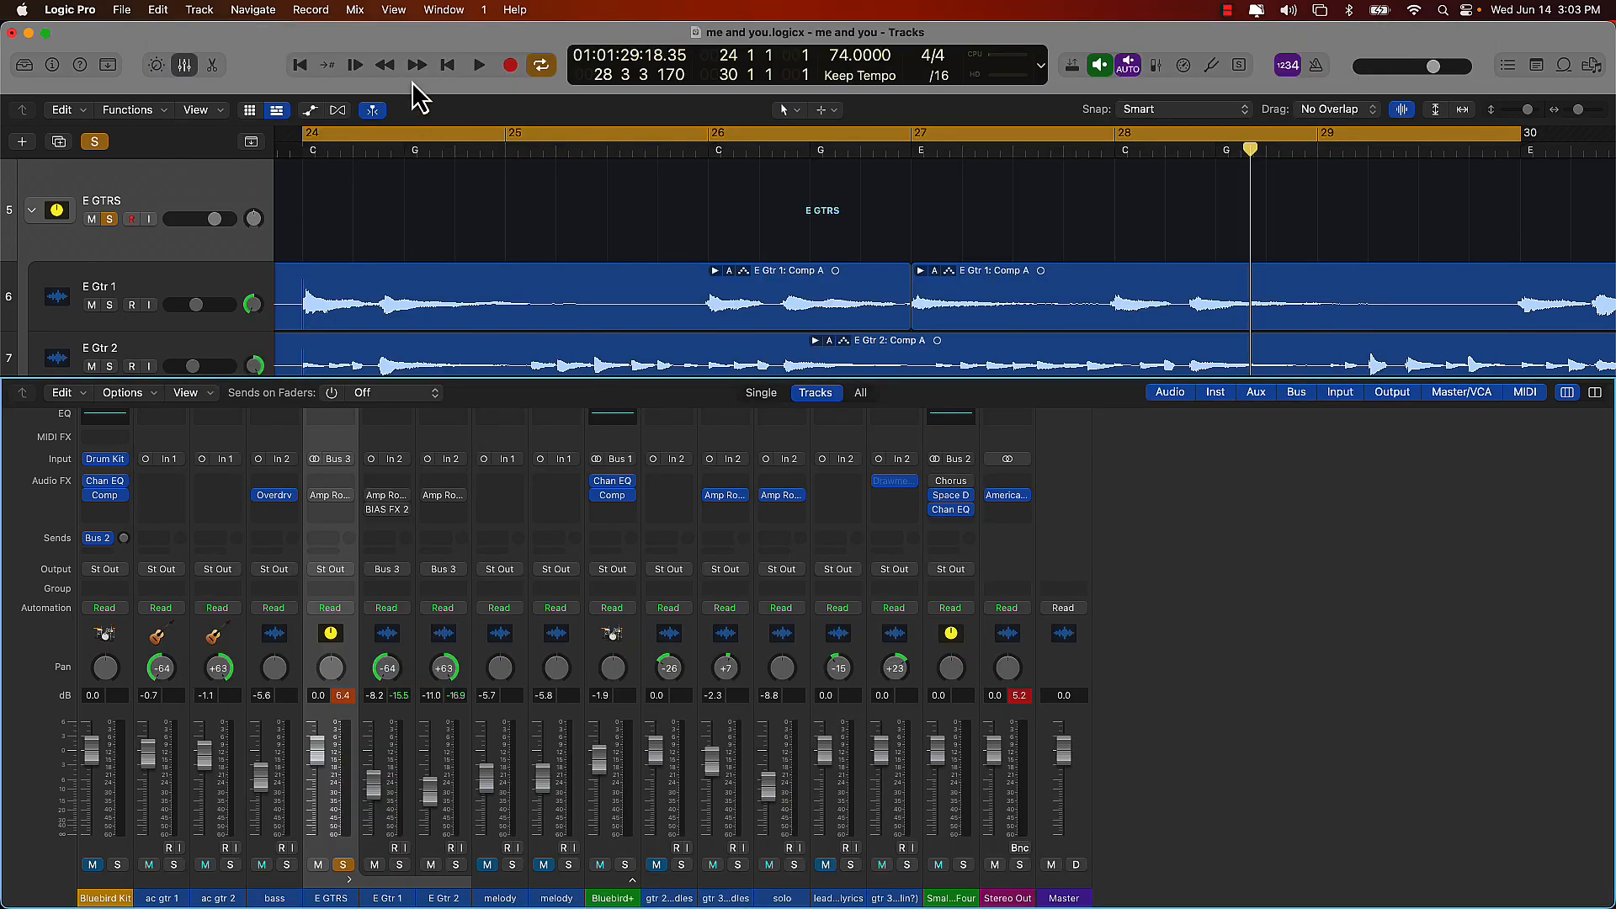
key("space")
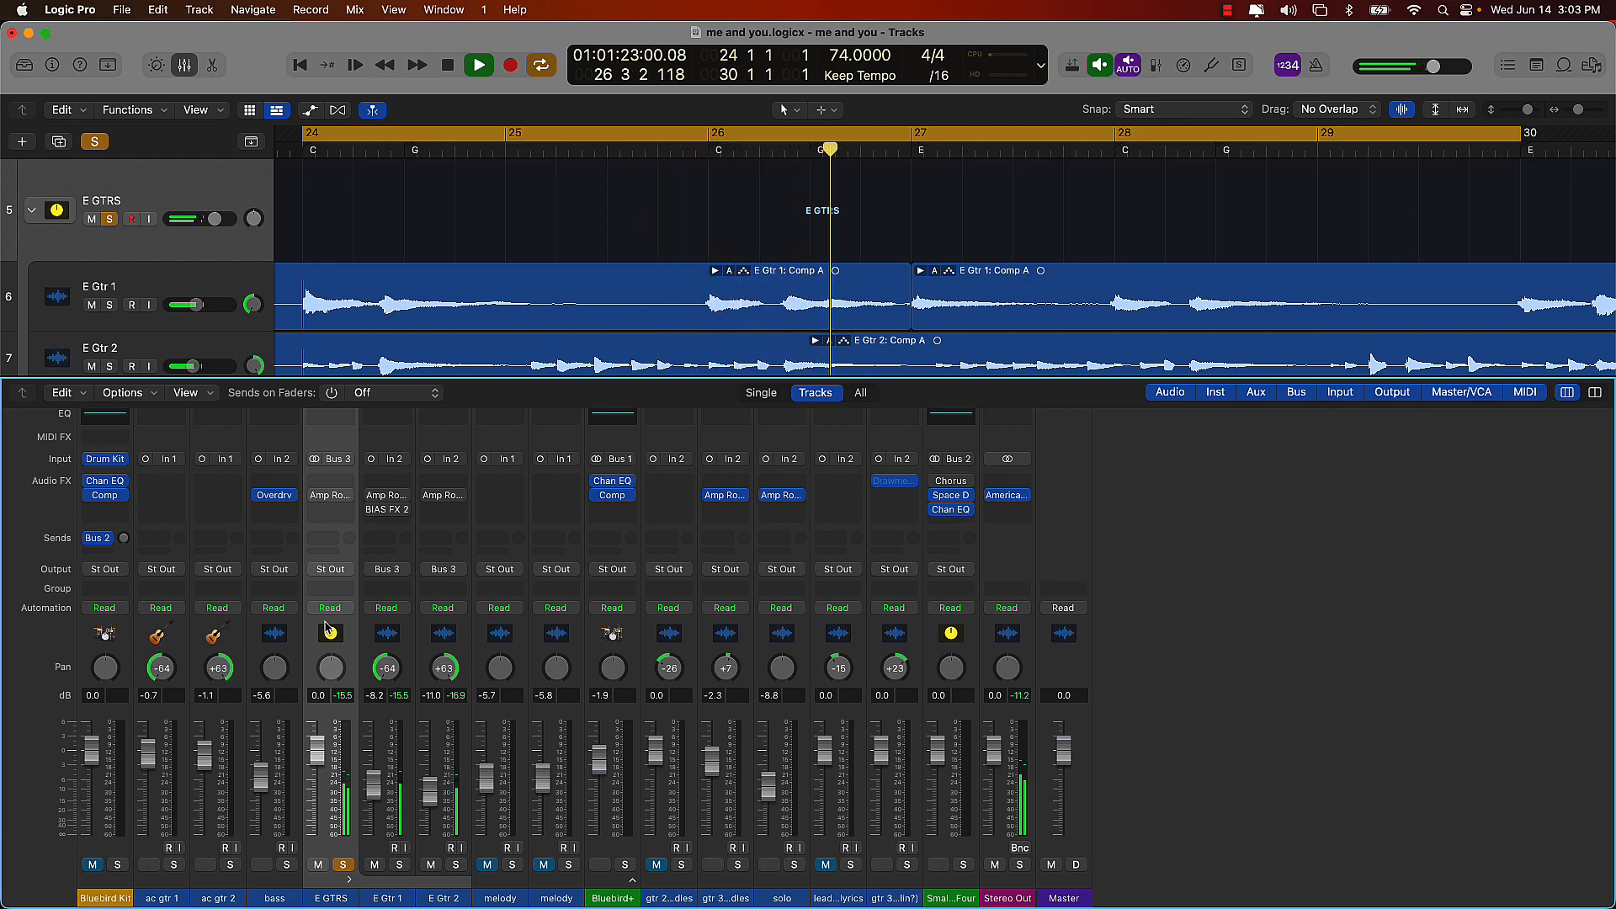
key("space")
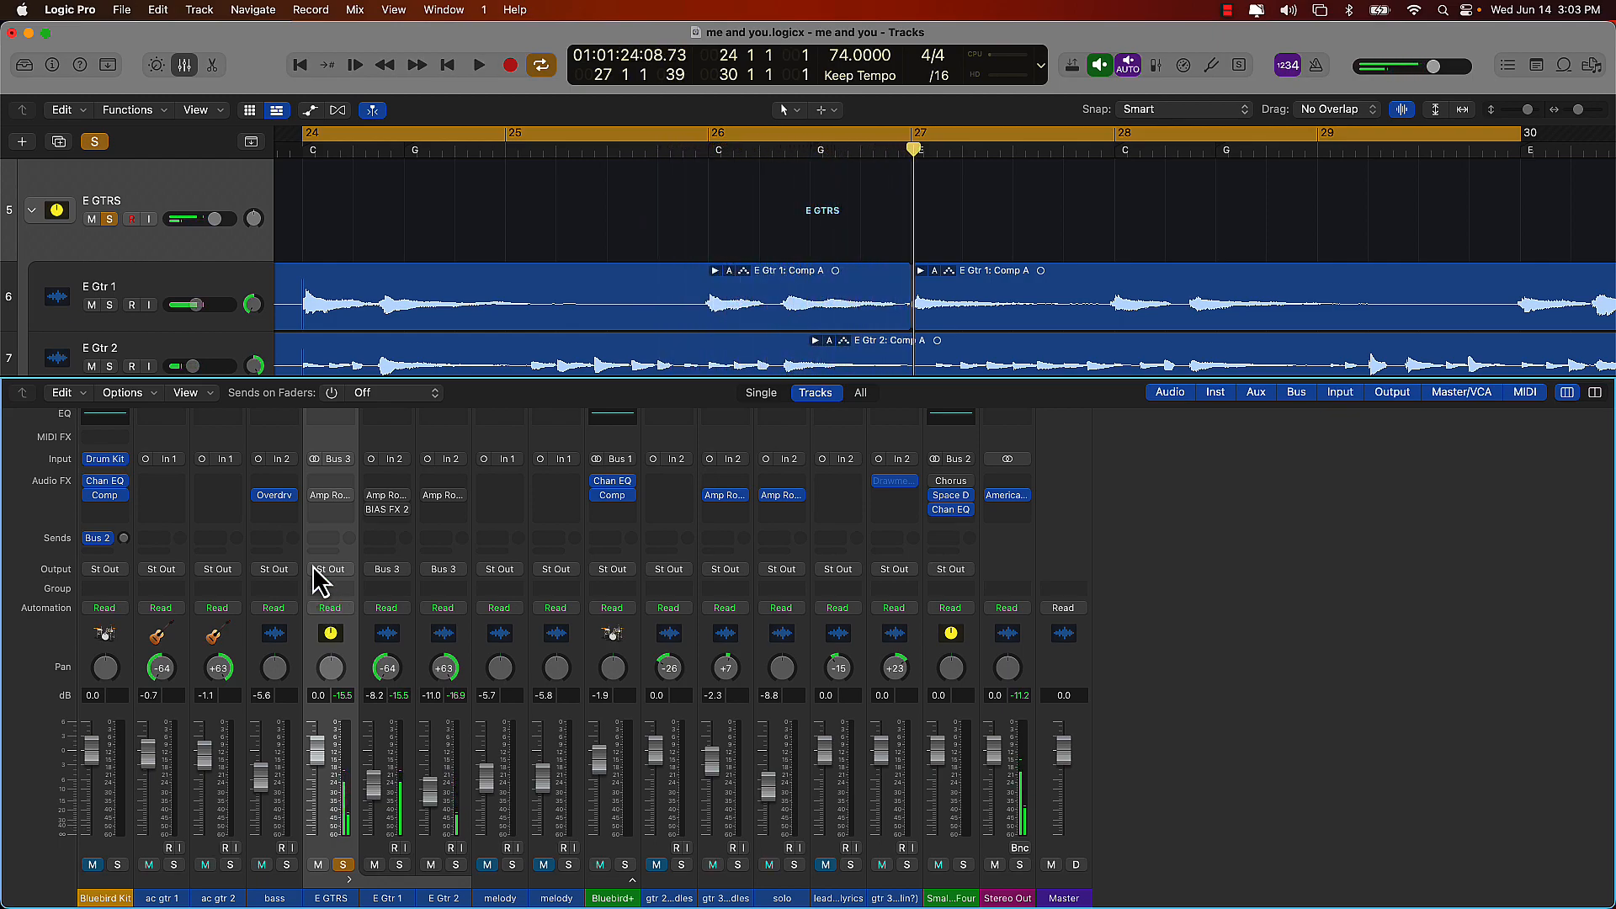
- Add the Top Boost 2x12" Open Back Revisited cabinet after the green amp and the Marshall 1960BHW 4x12" Tony Platt cabinet after the Marshall amp
left_click(332, 498)
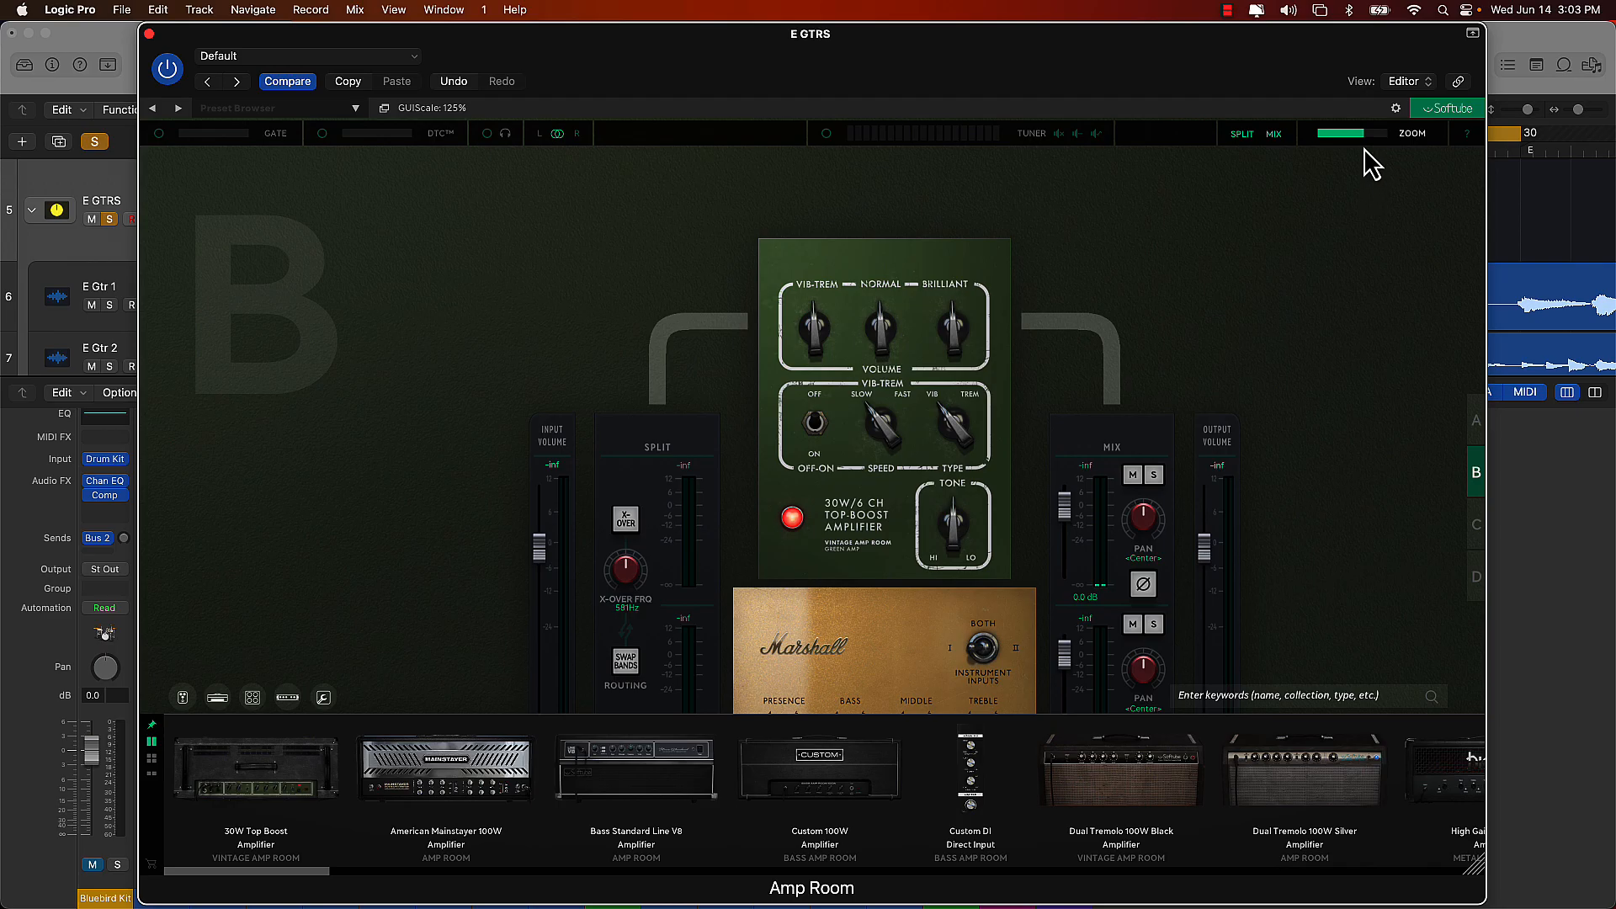
left_click_drag(1357, 133, 1352, 133)
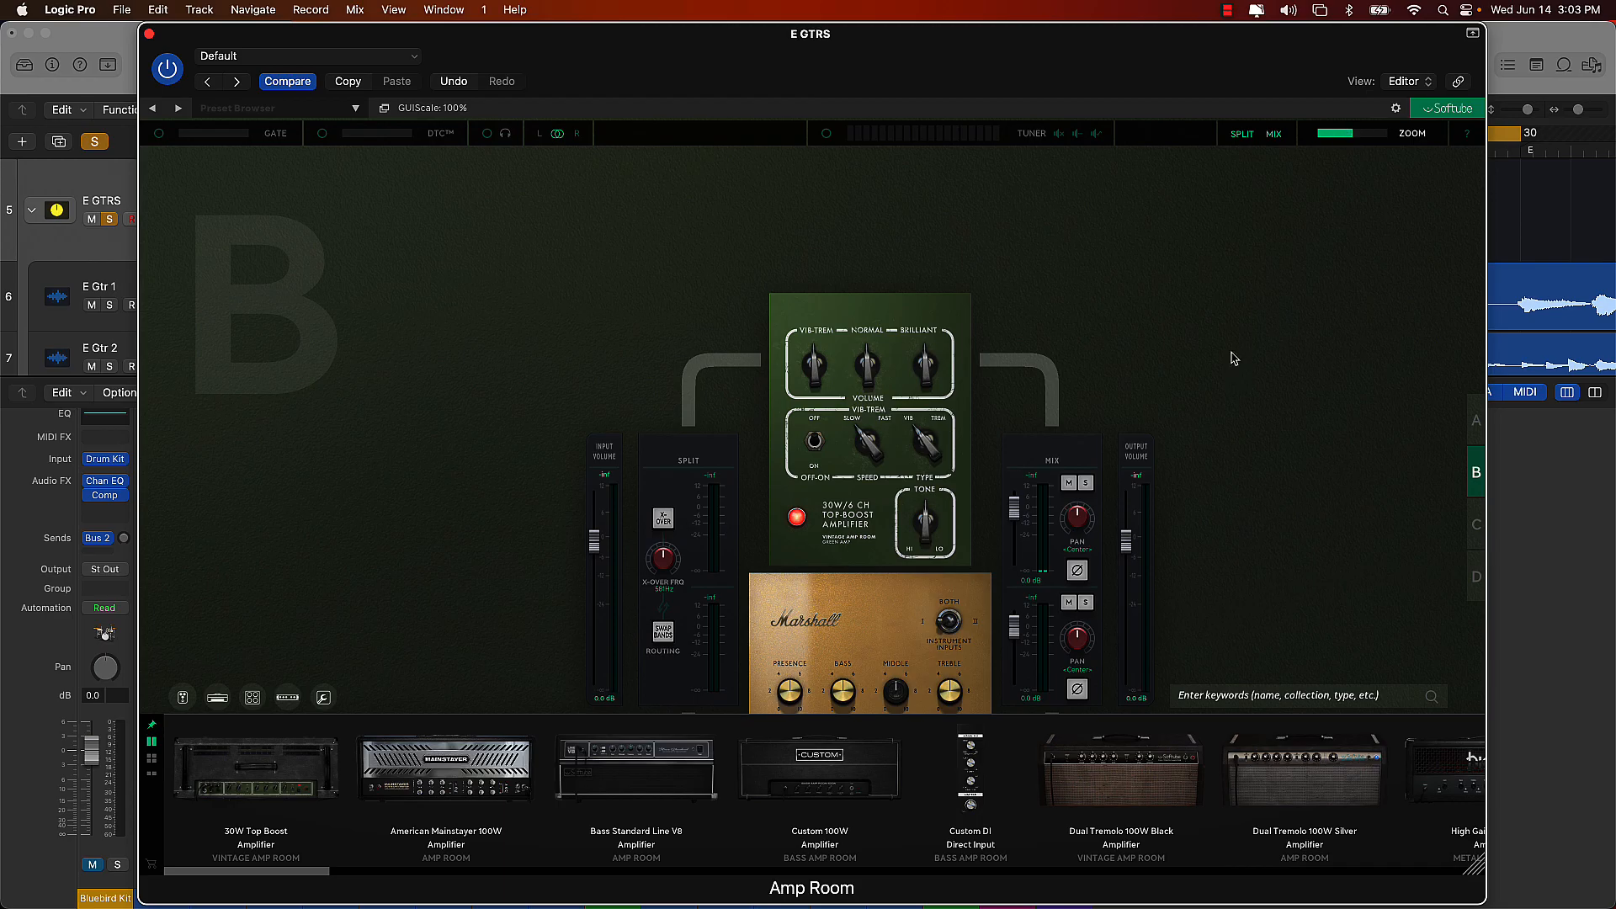
scroll(1235, 357, "down", 5)
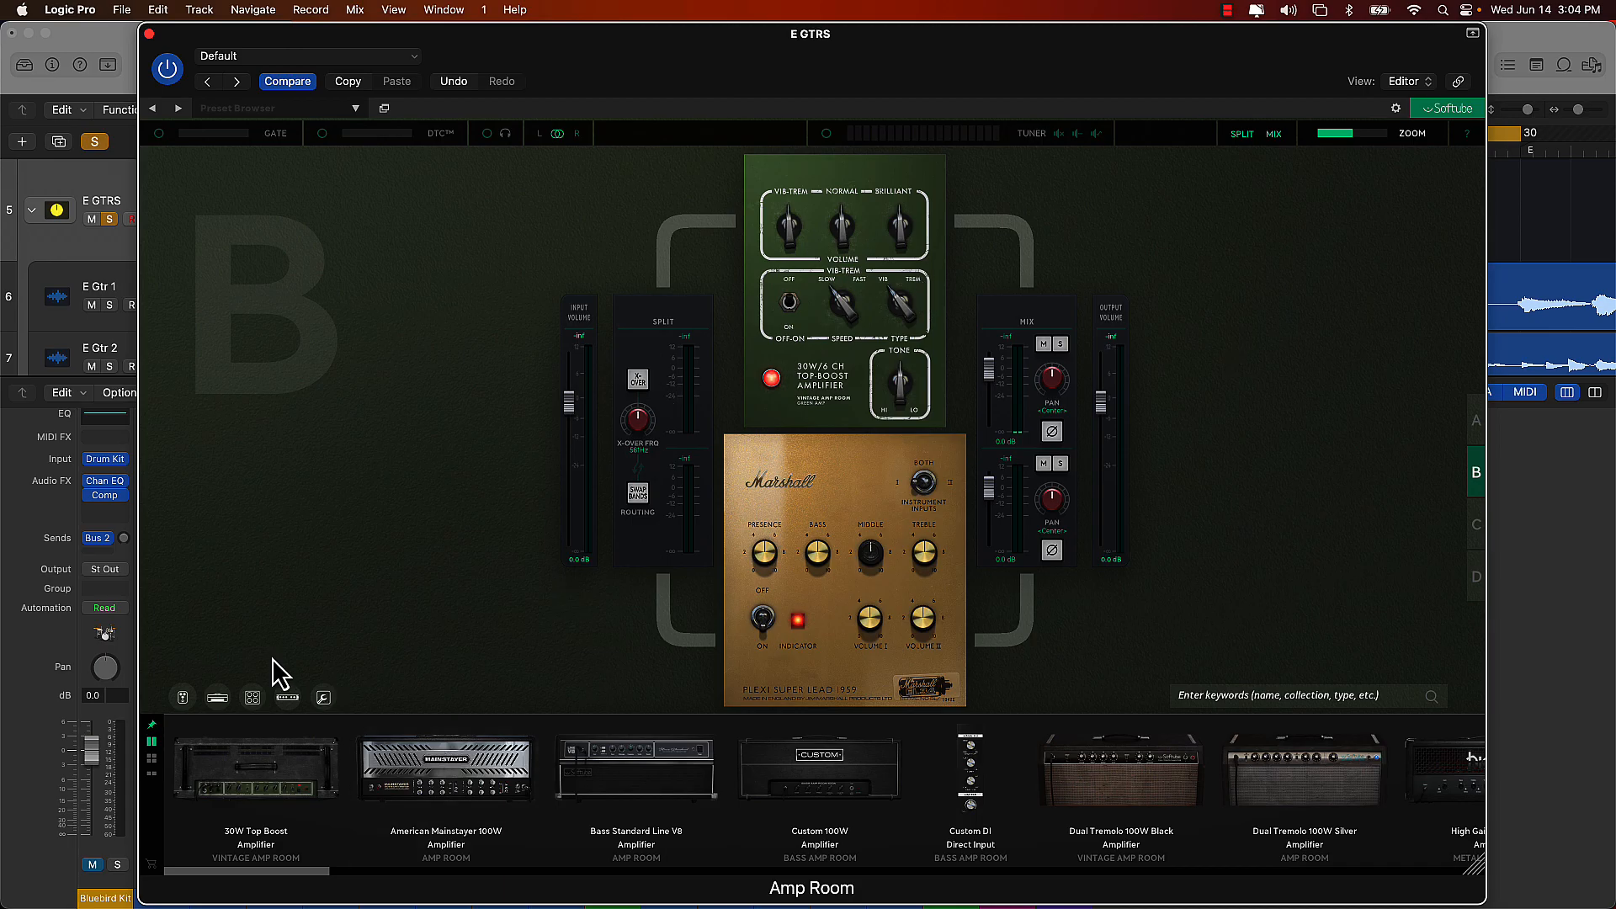
left_click(253, 697)
scroll(1170, 770, "right", 10)
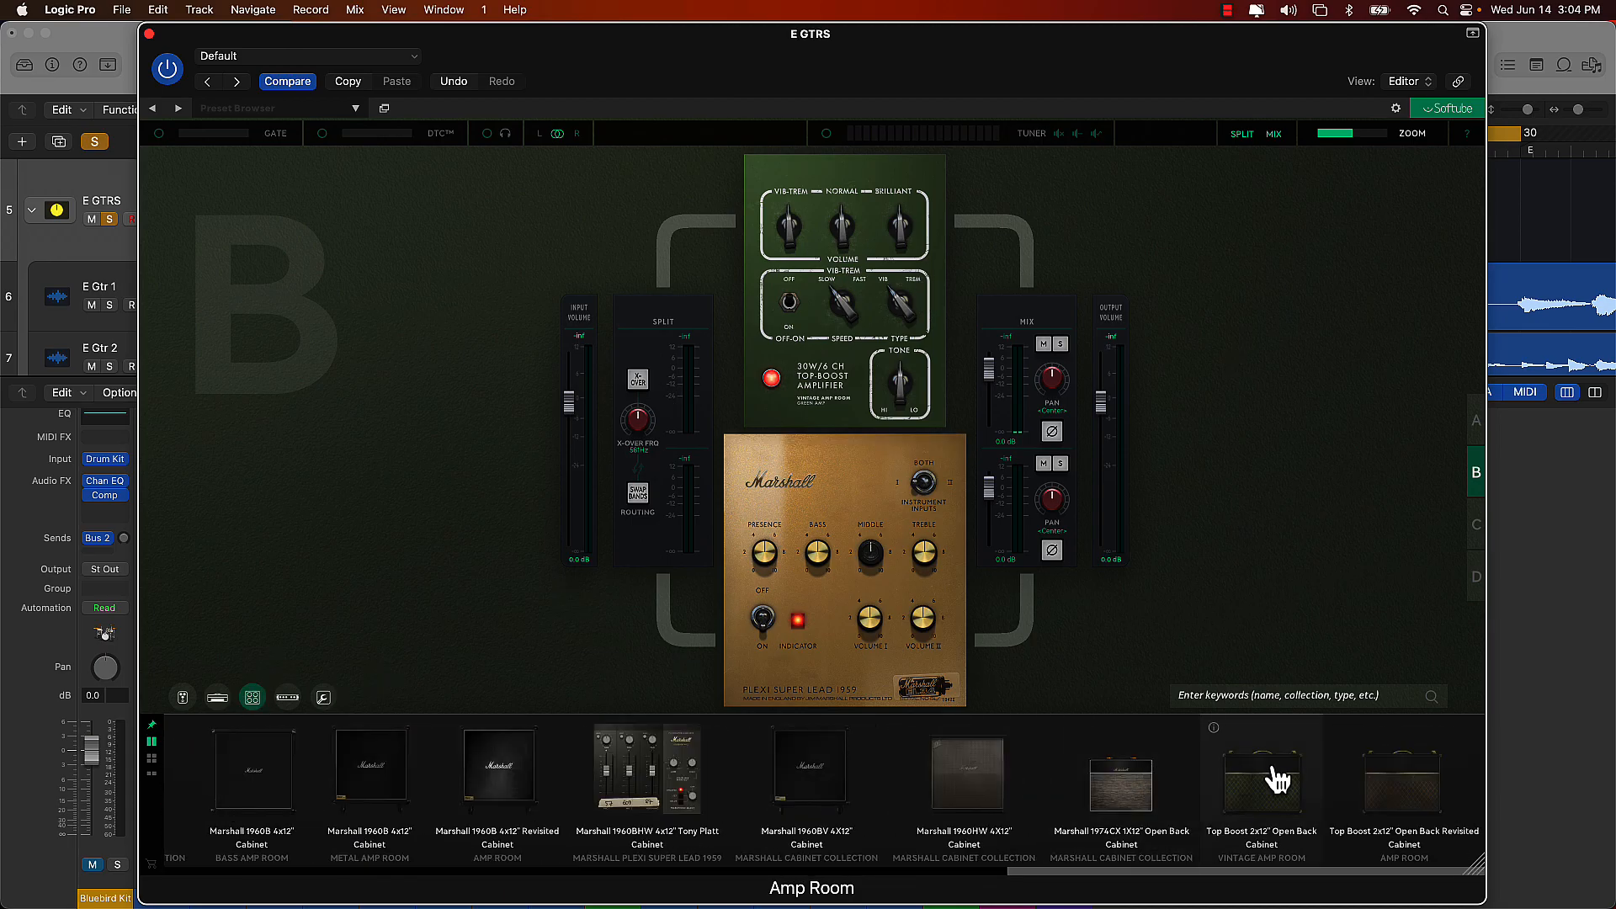
left_click_drag(1404, 804, 931, 264)
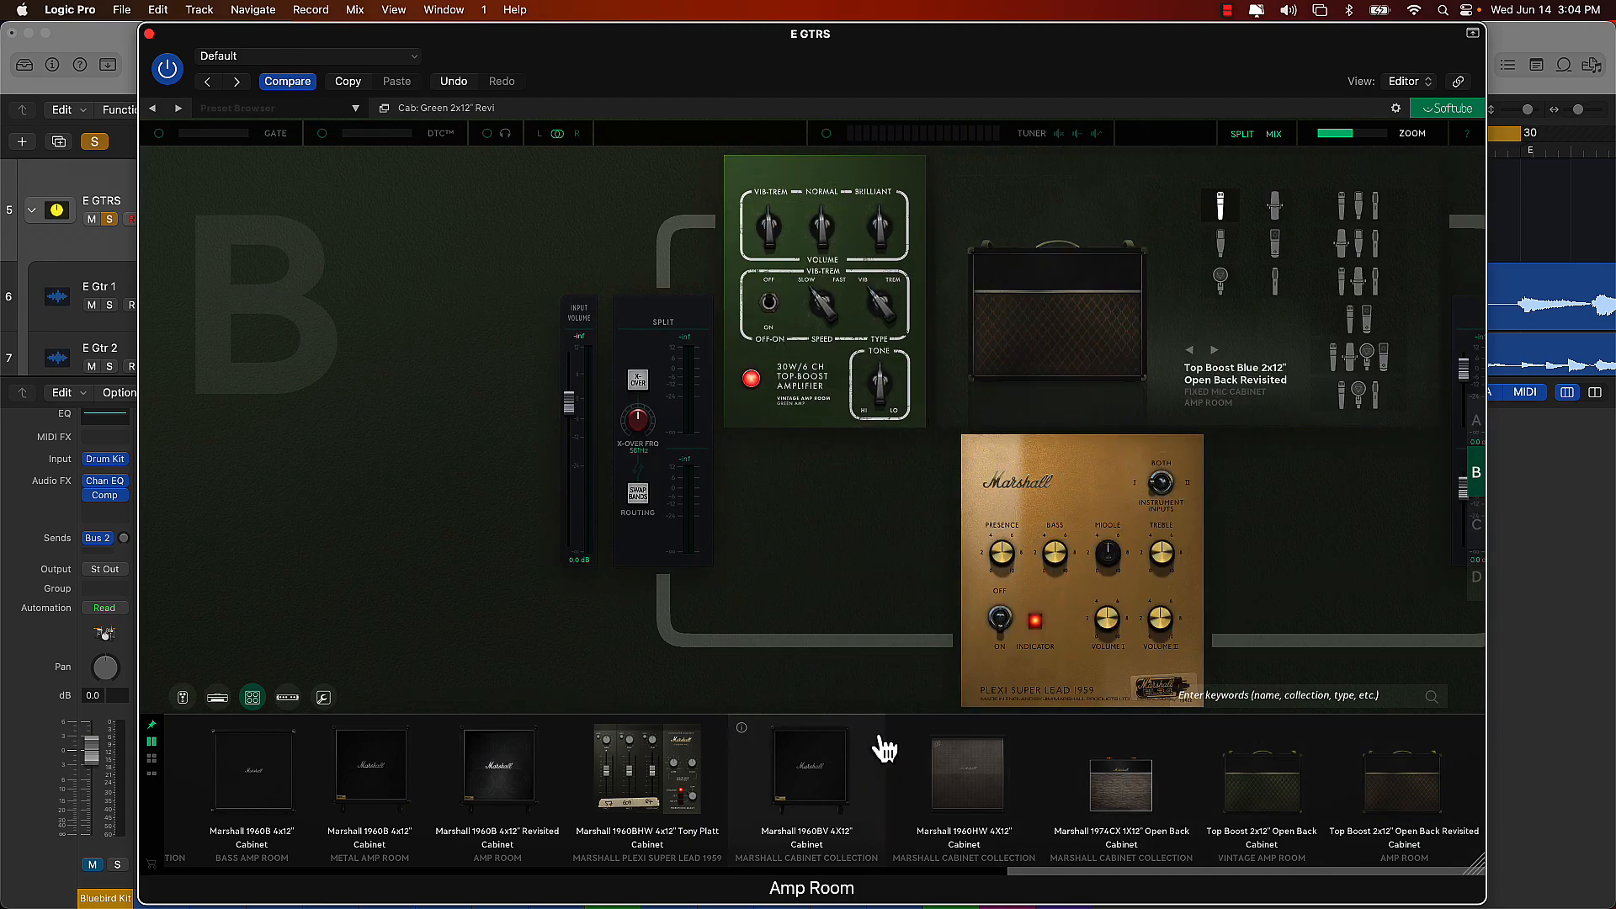
left_click_drag(671, 787, 1286, 637)
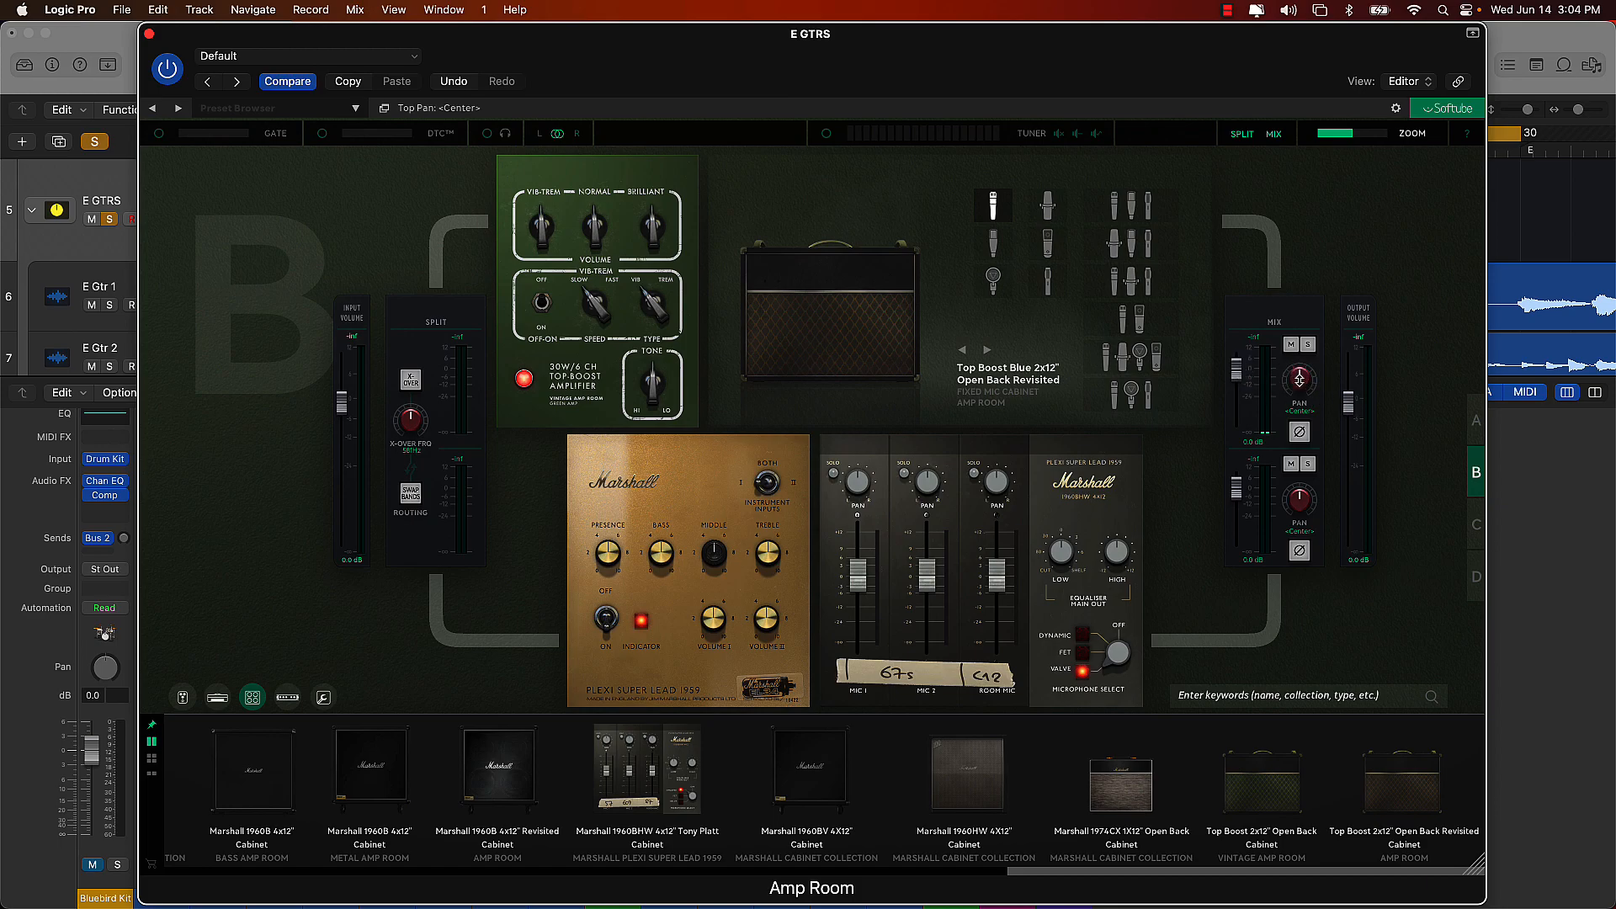
- Pan the upper chain 100 left and the lower chain 100 right, and lower the output volume to -8.1 dB
left_click_drag(1300, 380, 1305, 607)
left_click_drag(1306, 530, 1310, 388)
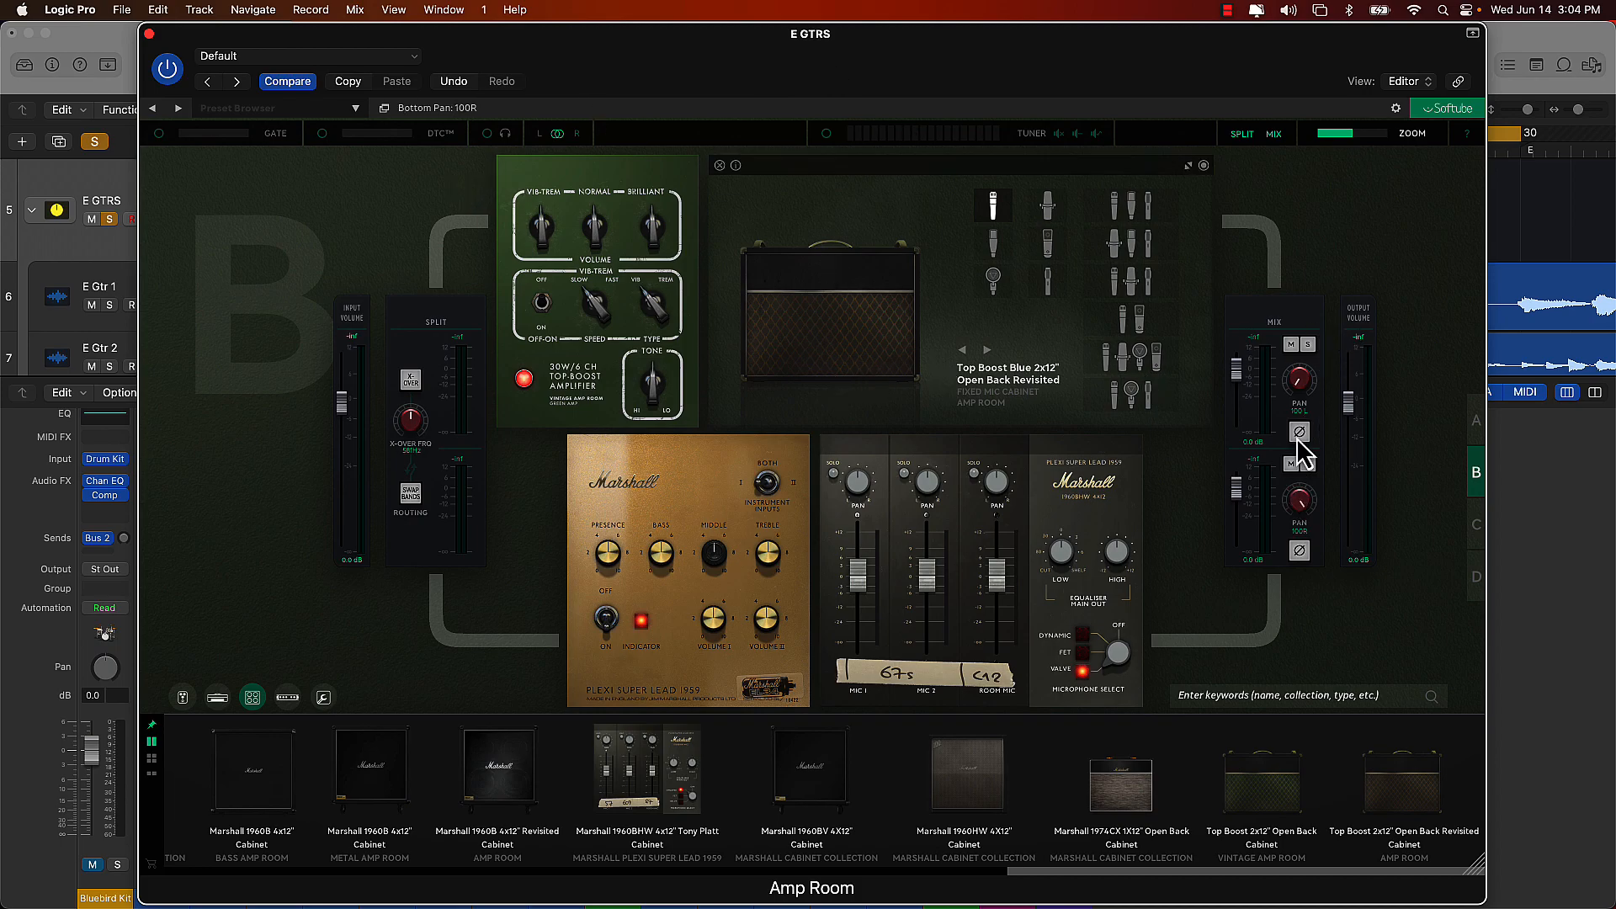
left_click_drag(1342, 404, 1345, 430)
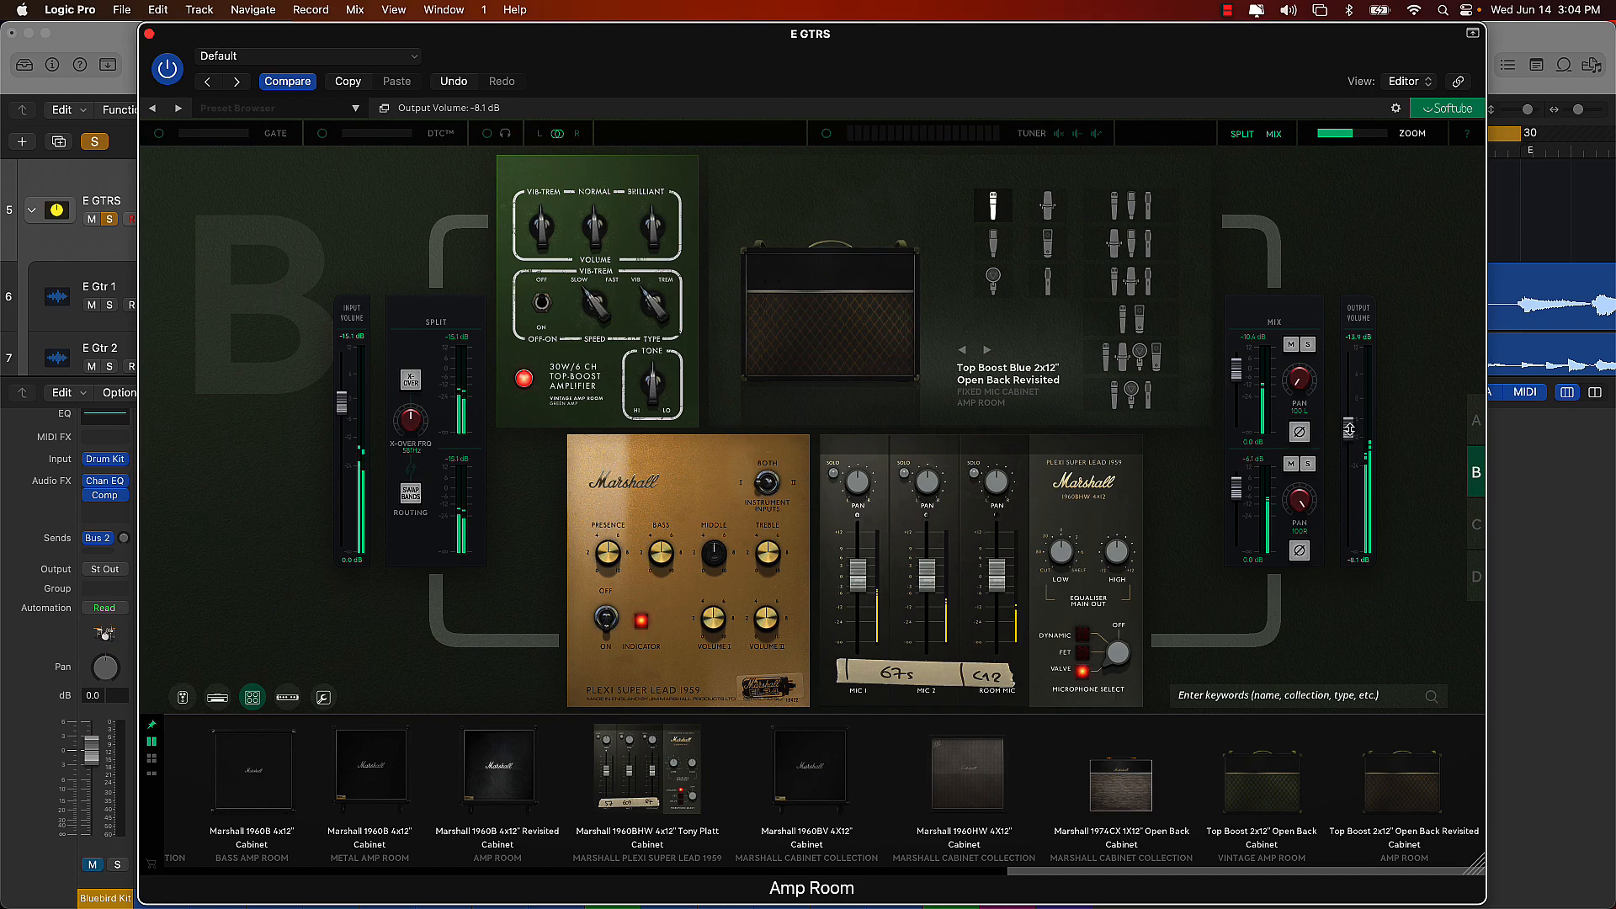
- Set the Marshall amp's Middle to 1.9, lower its Presence, set Volume I to 5.9 and switch its cabinet microphones to Dynamic
left_click_drag(714, 556, 715, 589)
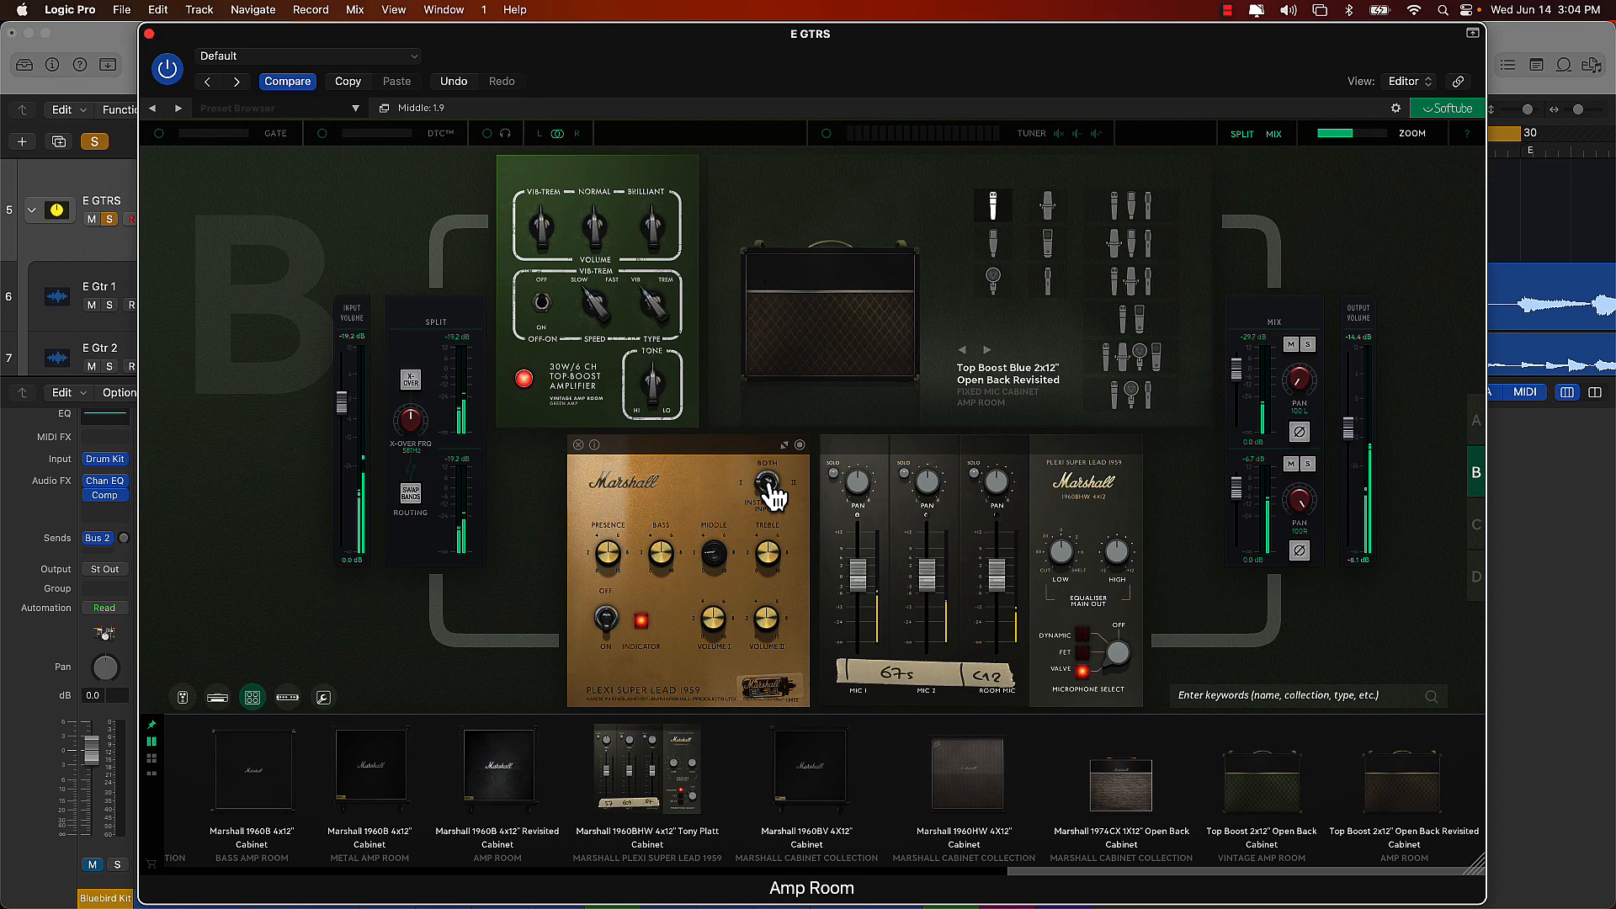
left_click_drag(608, 554, 607, 625)
left_click_drag(716, 617, 715, 603)
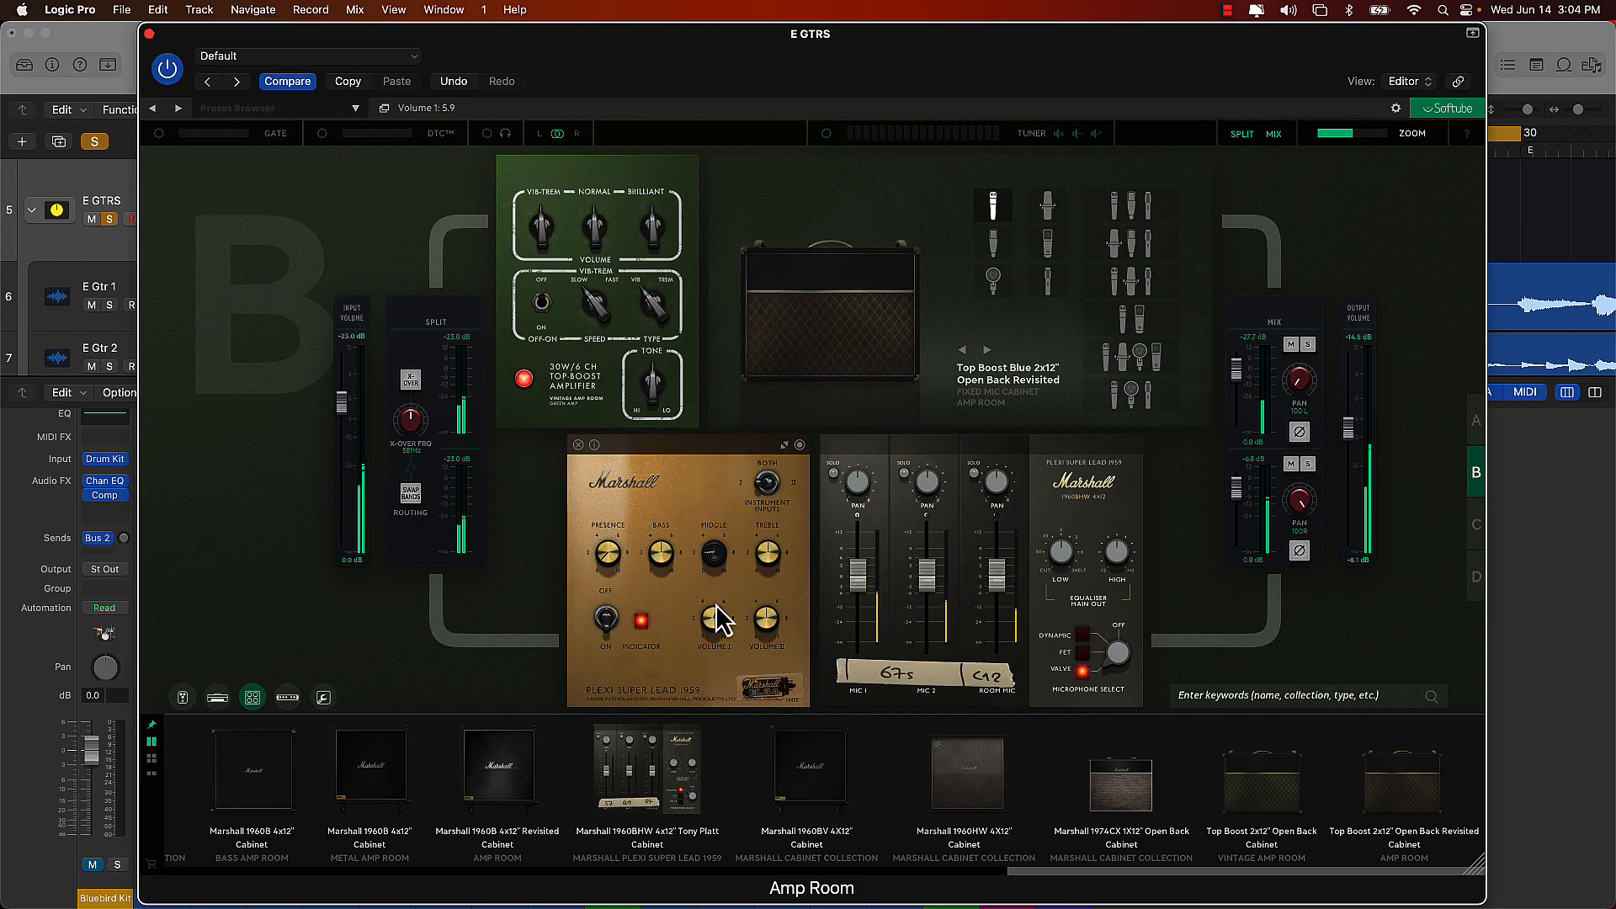
left_click(1082, 637)
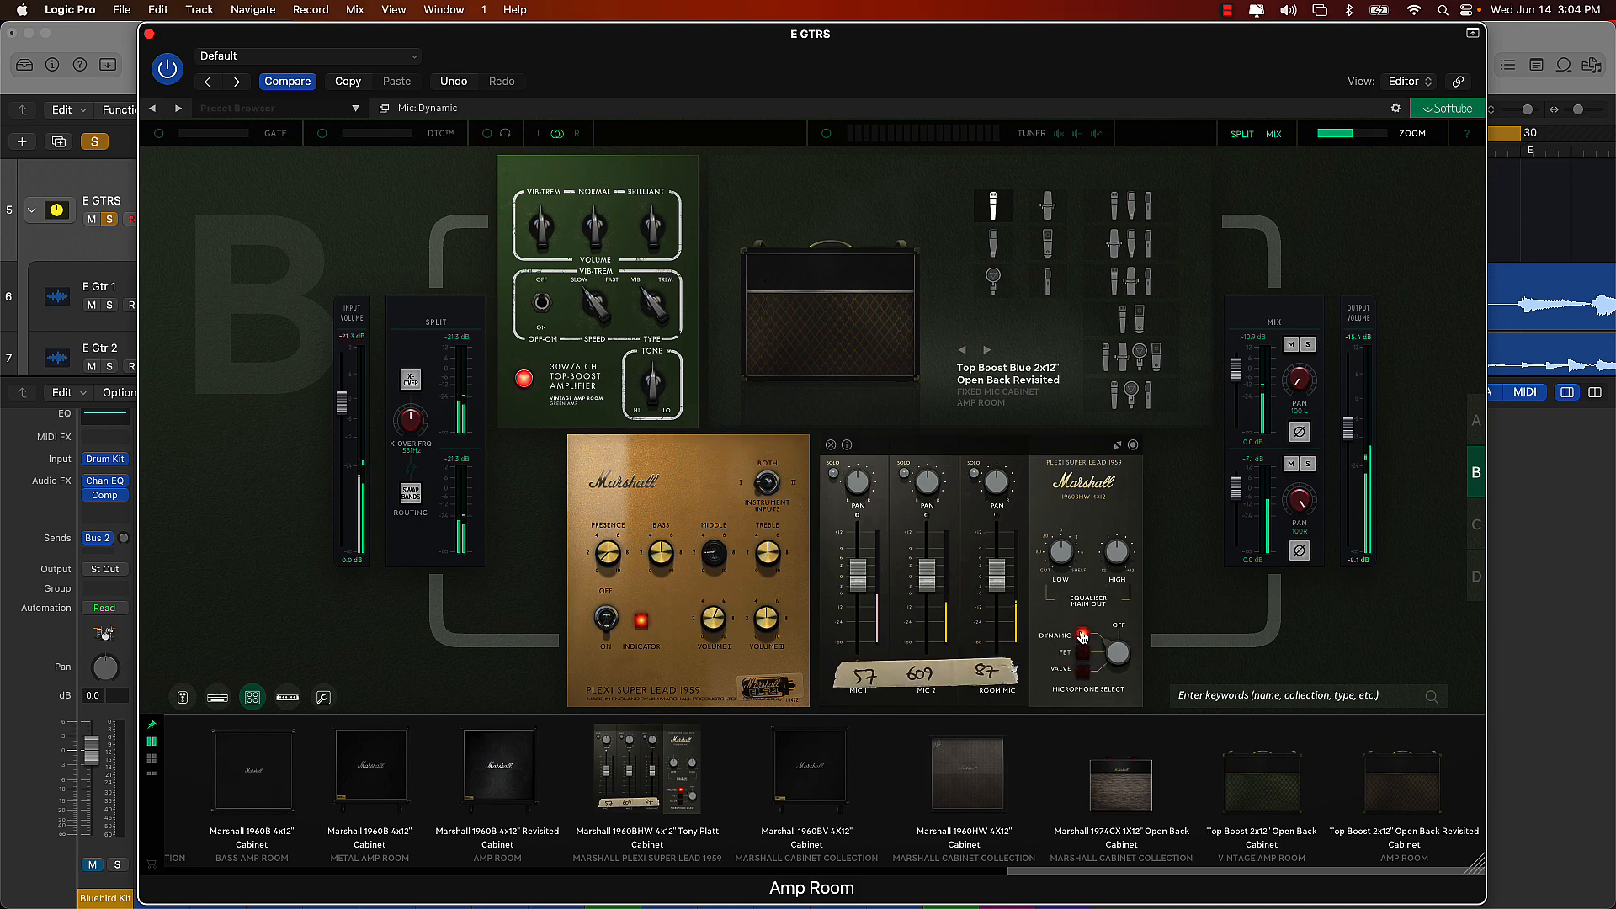
- Audition the lower amp chain in solo, then solo only the upper chain
left_click(1310, 465)
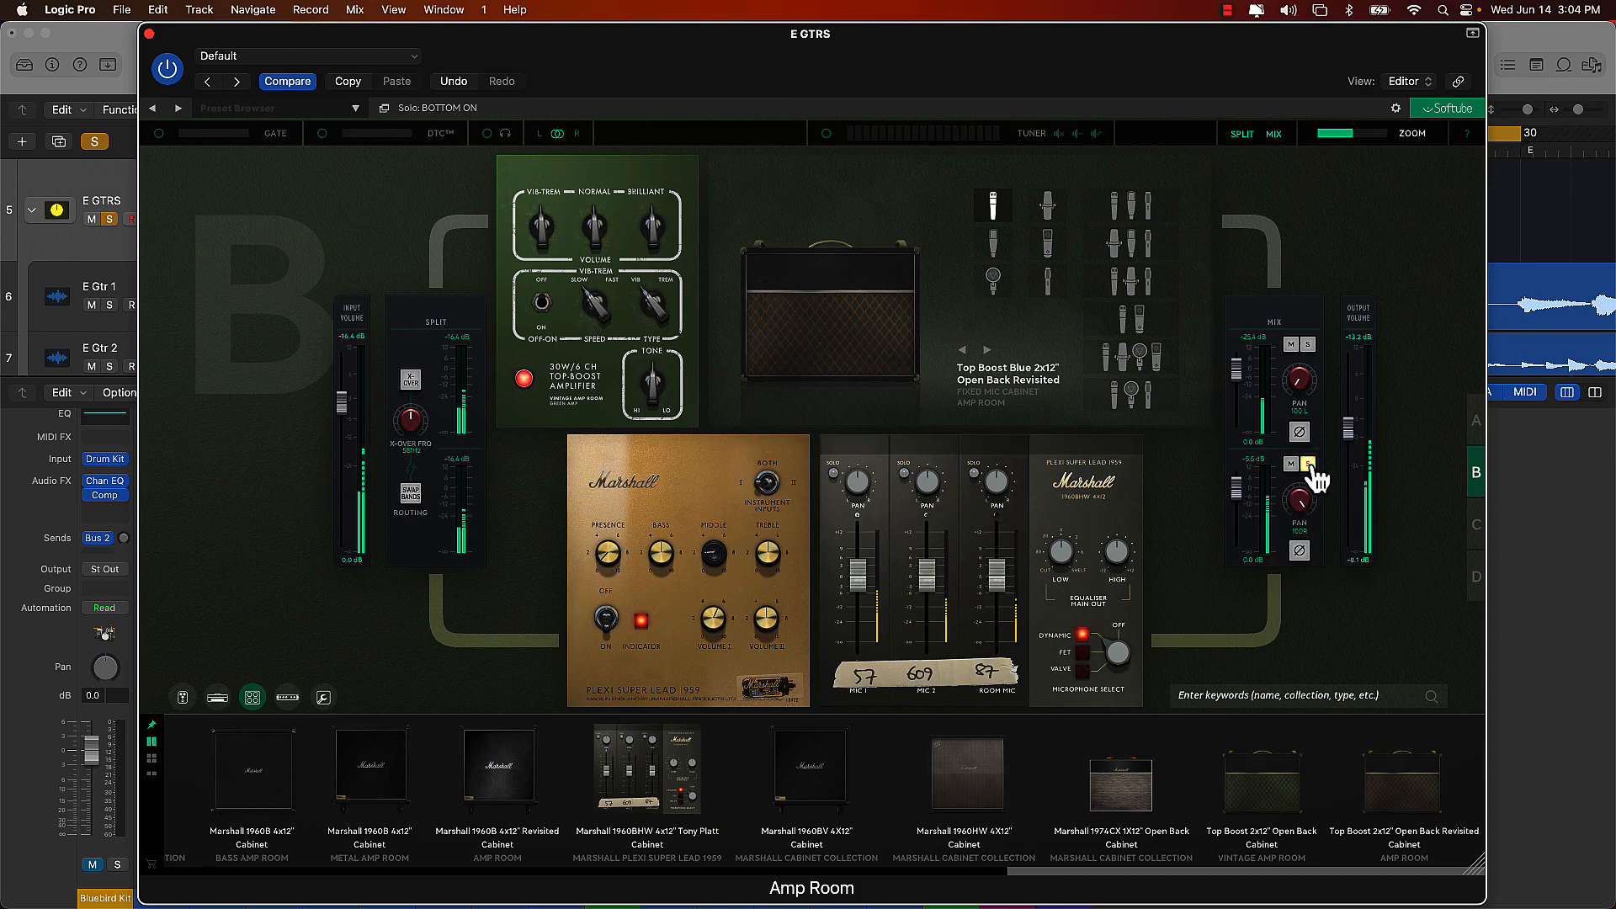
left_click(1309, 346)
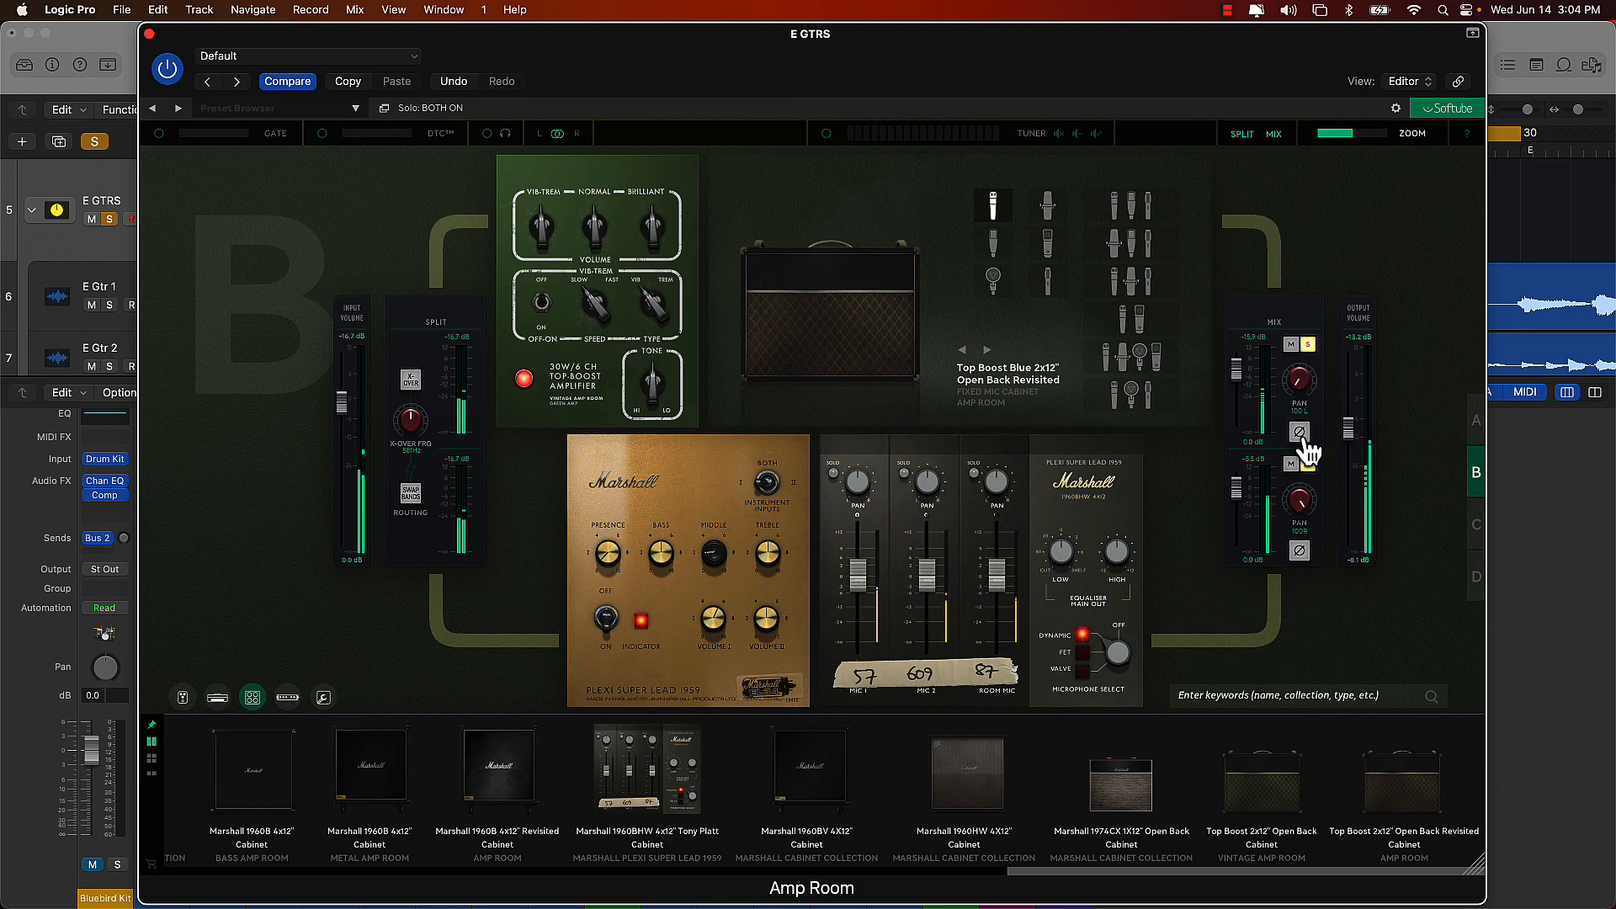
left_click(1310, 465)
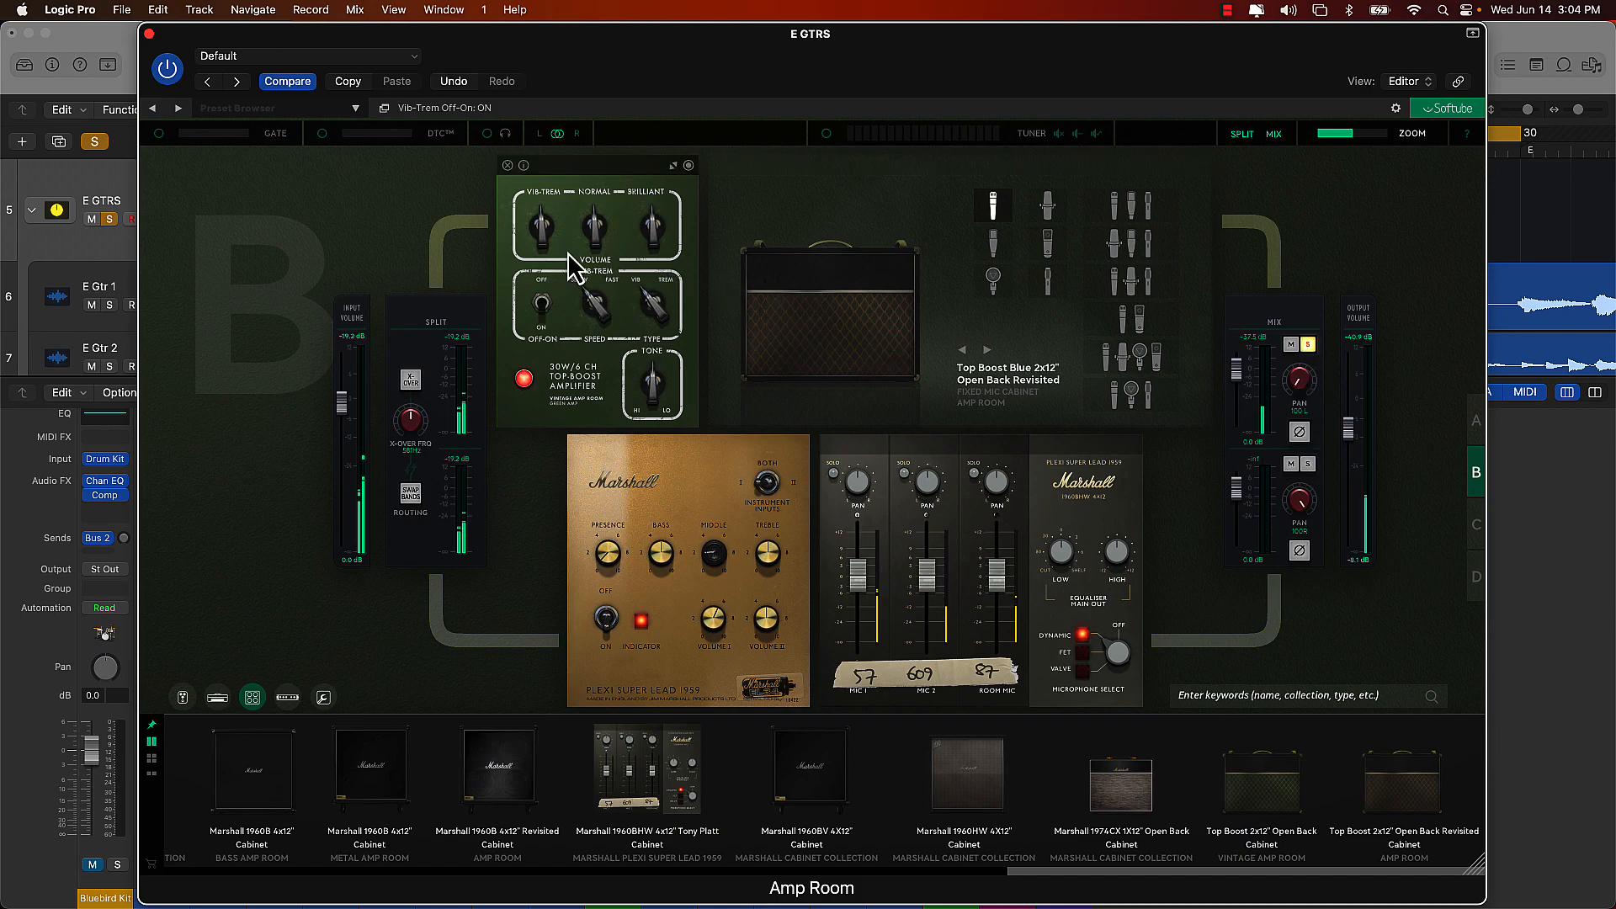
- Set the green Top Boost amp's Vib-Trem Volume to 5.8, unsolo its chain and stop playback
left_click_drag(536, 231, 535, 223)
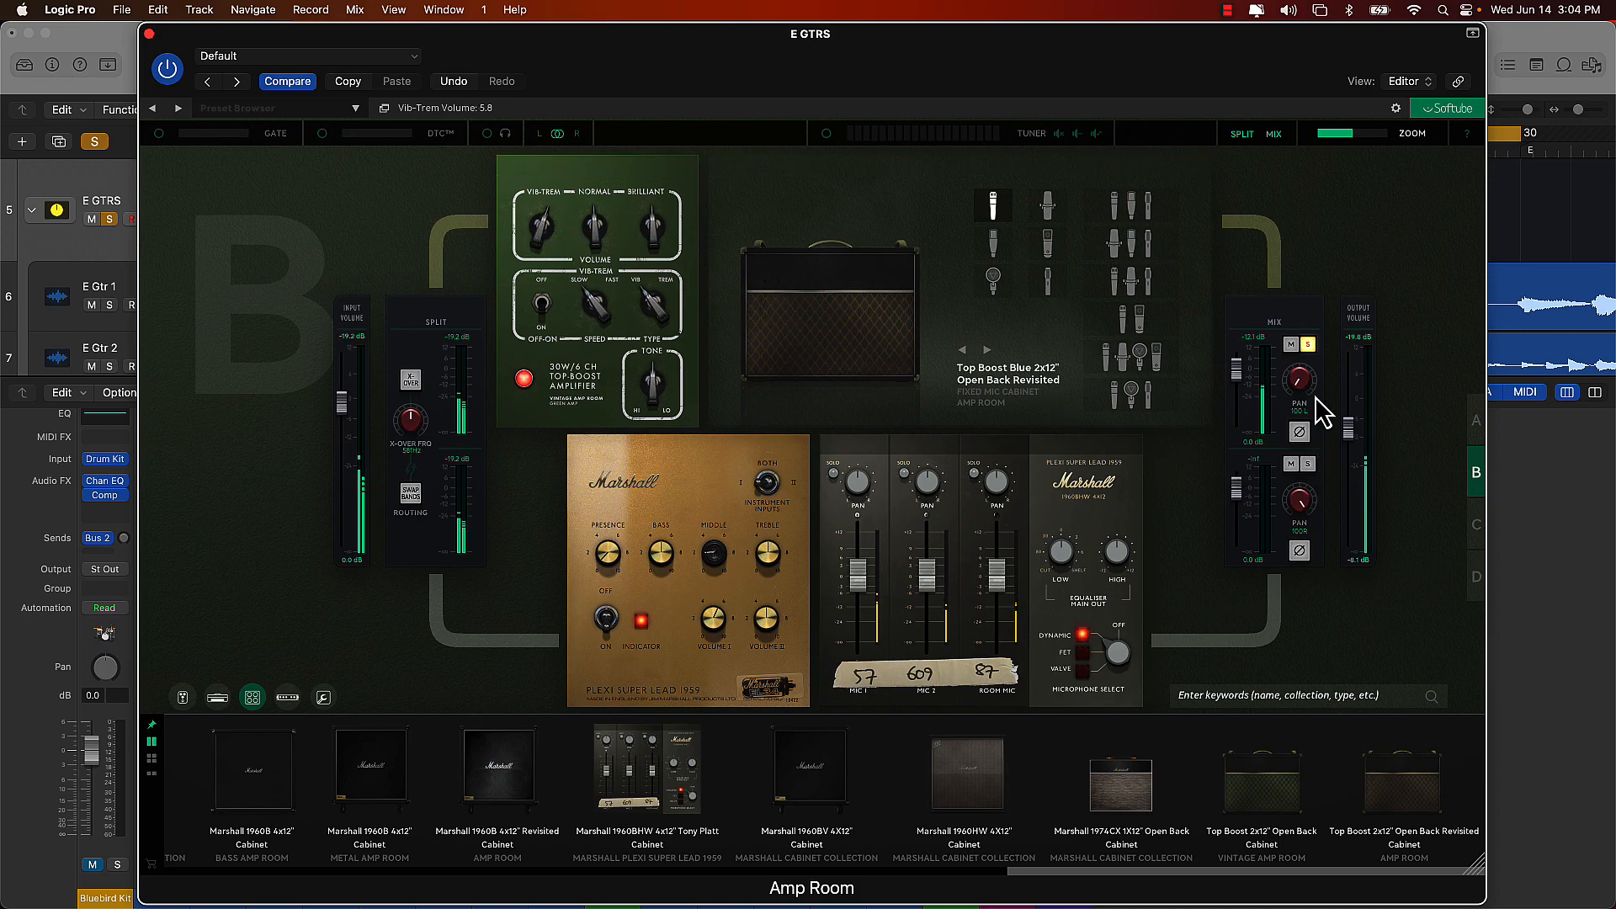
left_click(1310, 346)
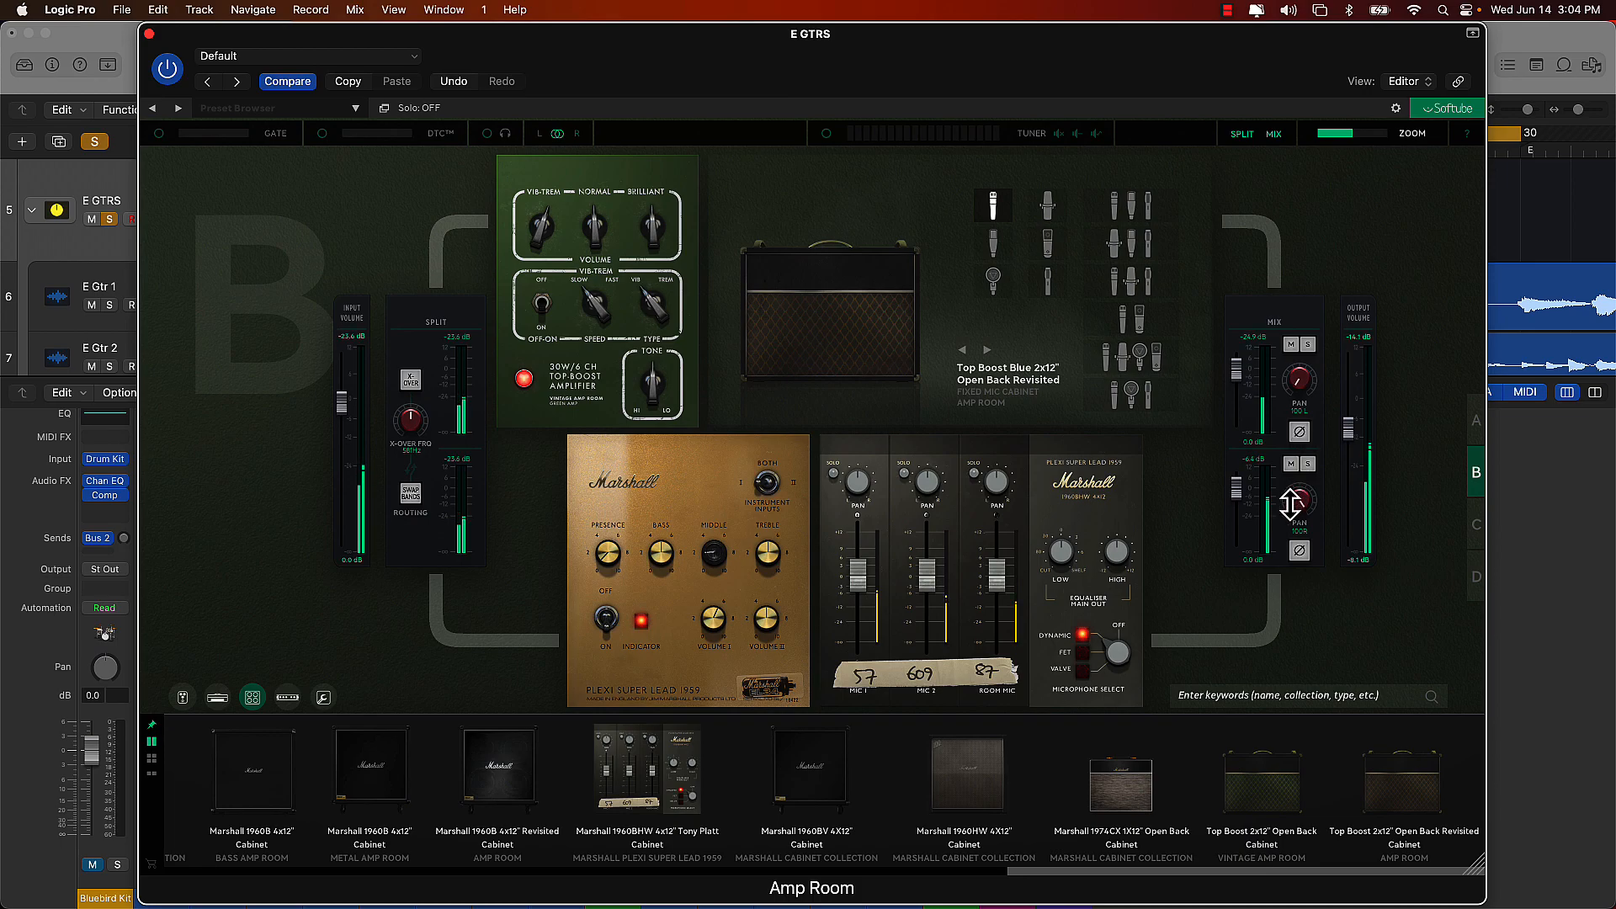
mouse_move(817, 594)
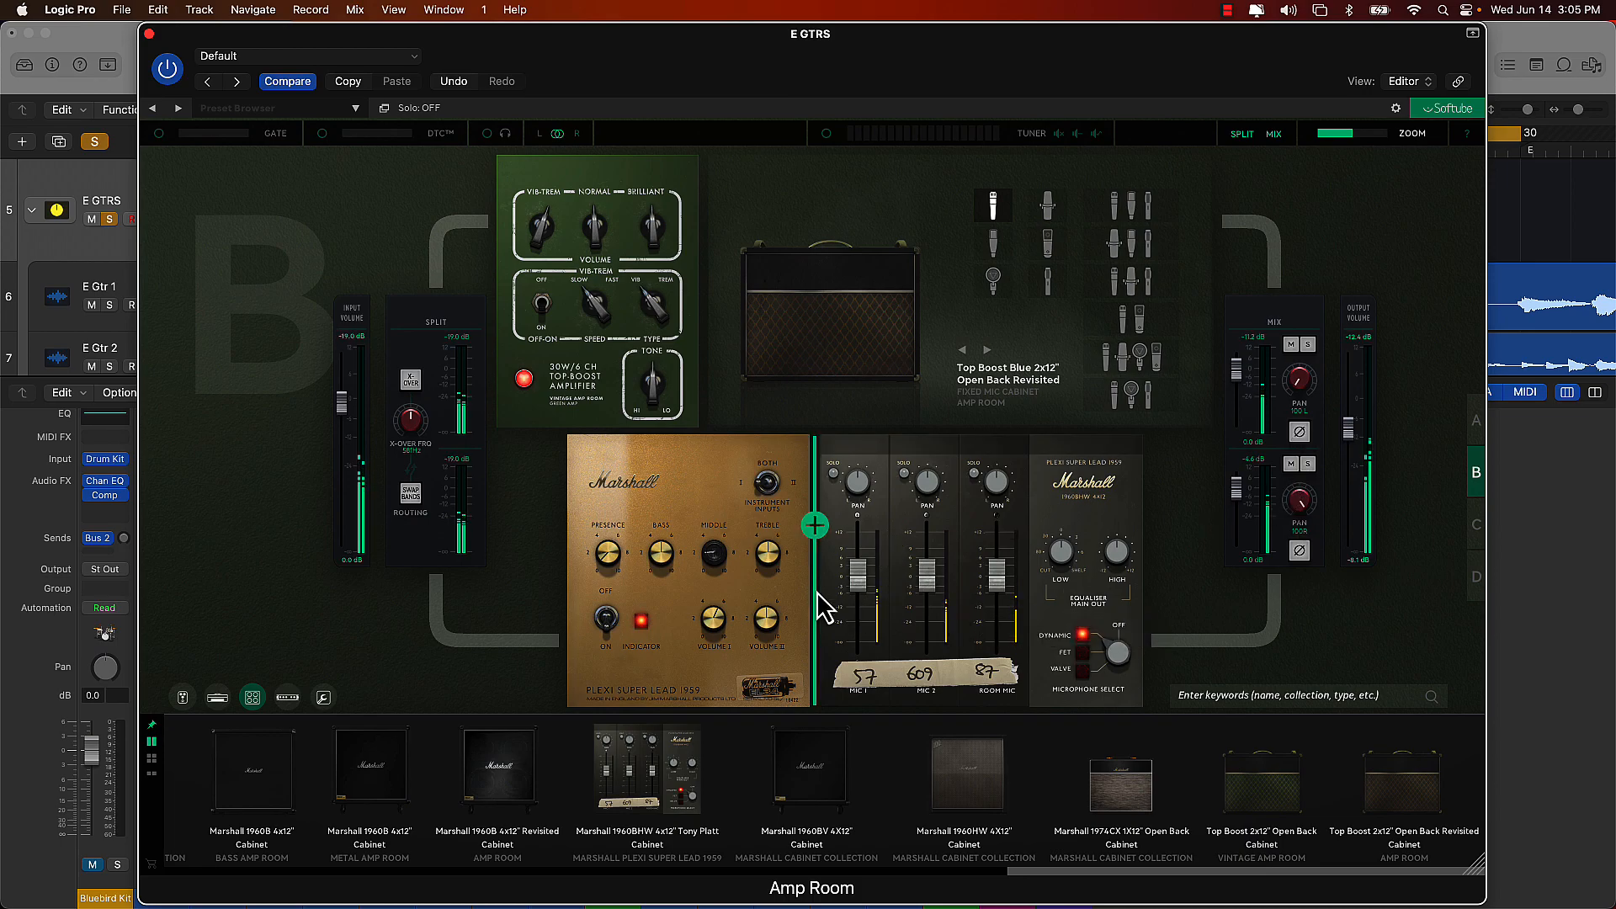
key("space")
- Replace the Marshall amp and its cabinet in the lower chain with the Dual Tremolo 100W Black amplifier
mouse_move(673, 504)
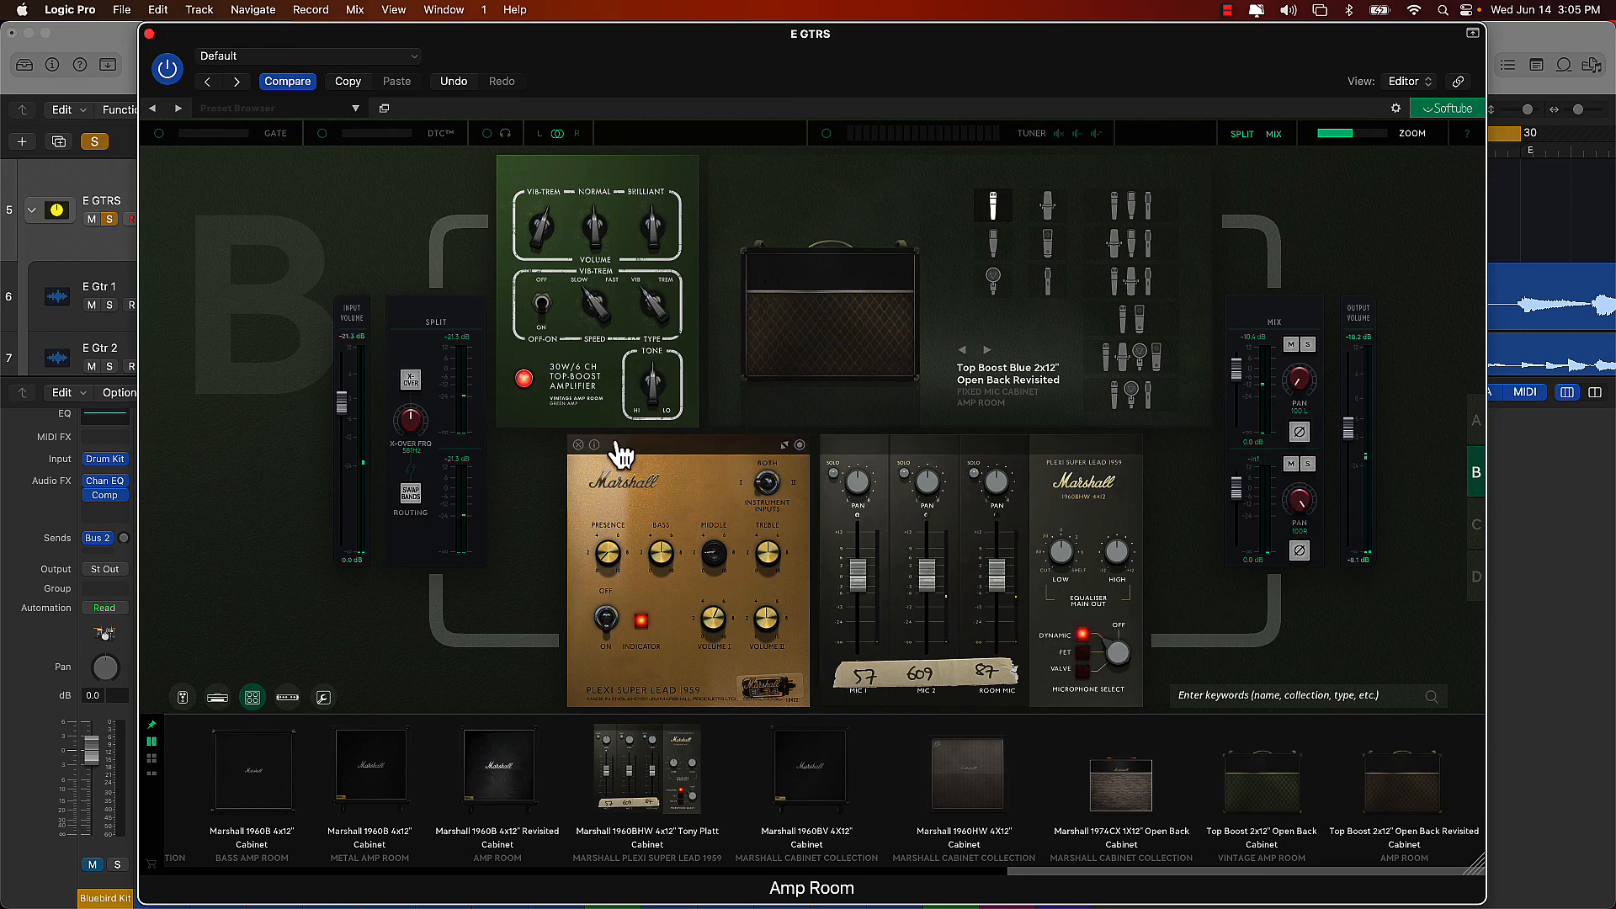
left_click(578, 445)
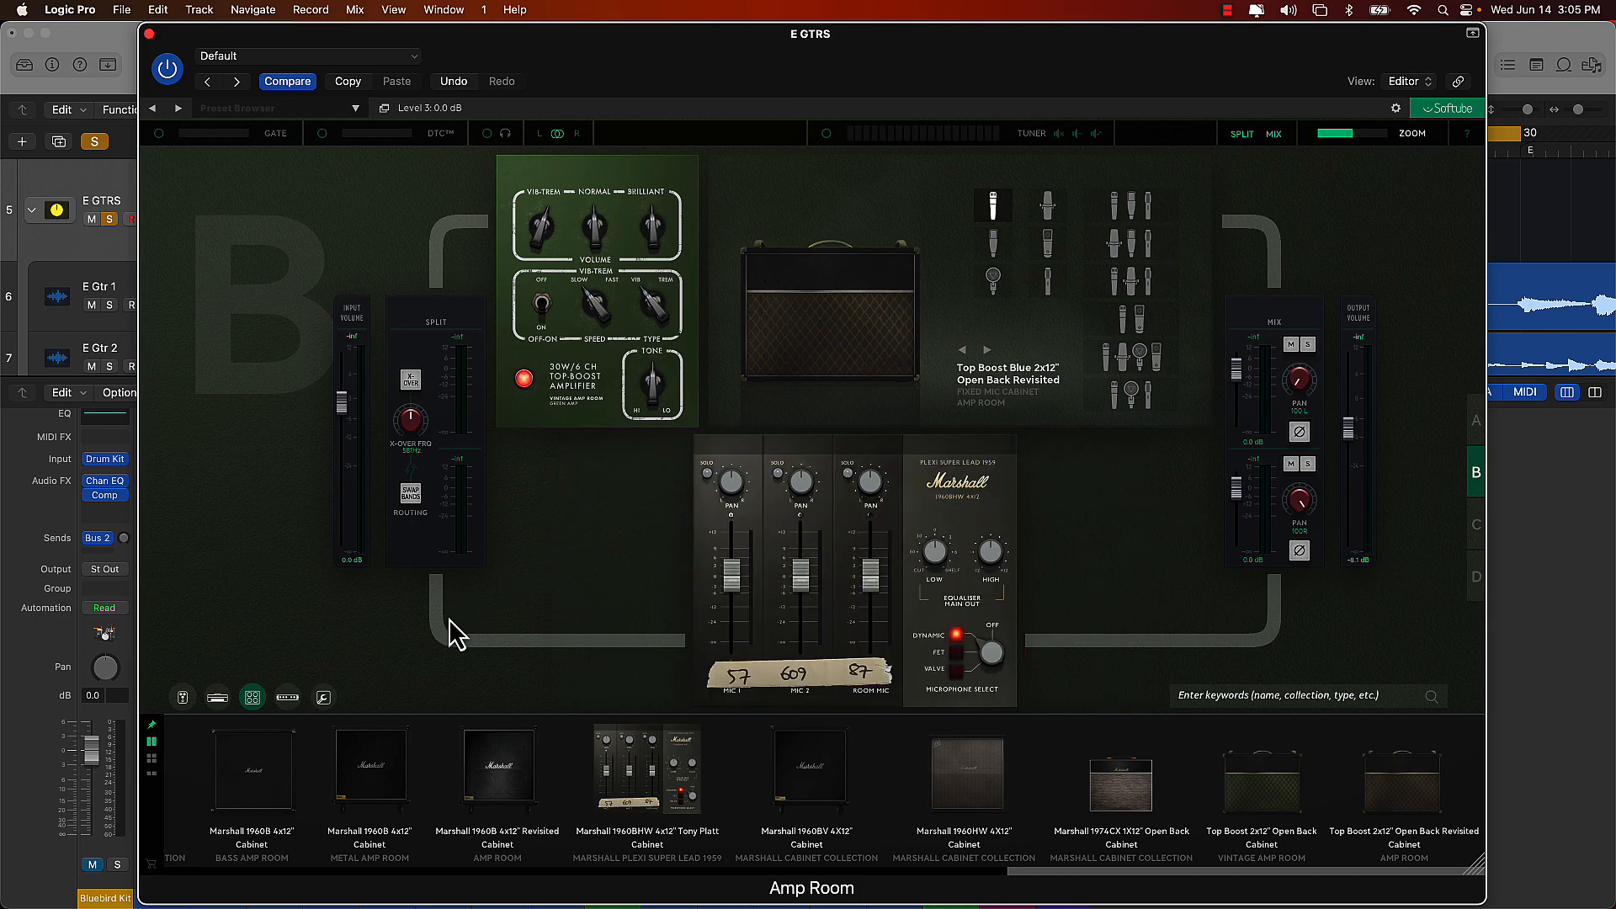
left_click(217, 699)
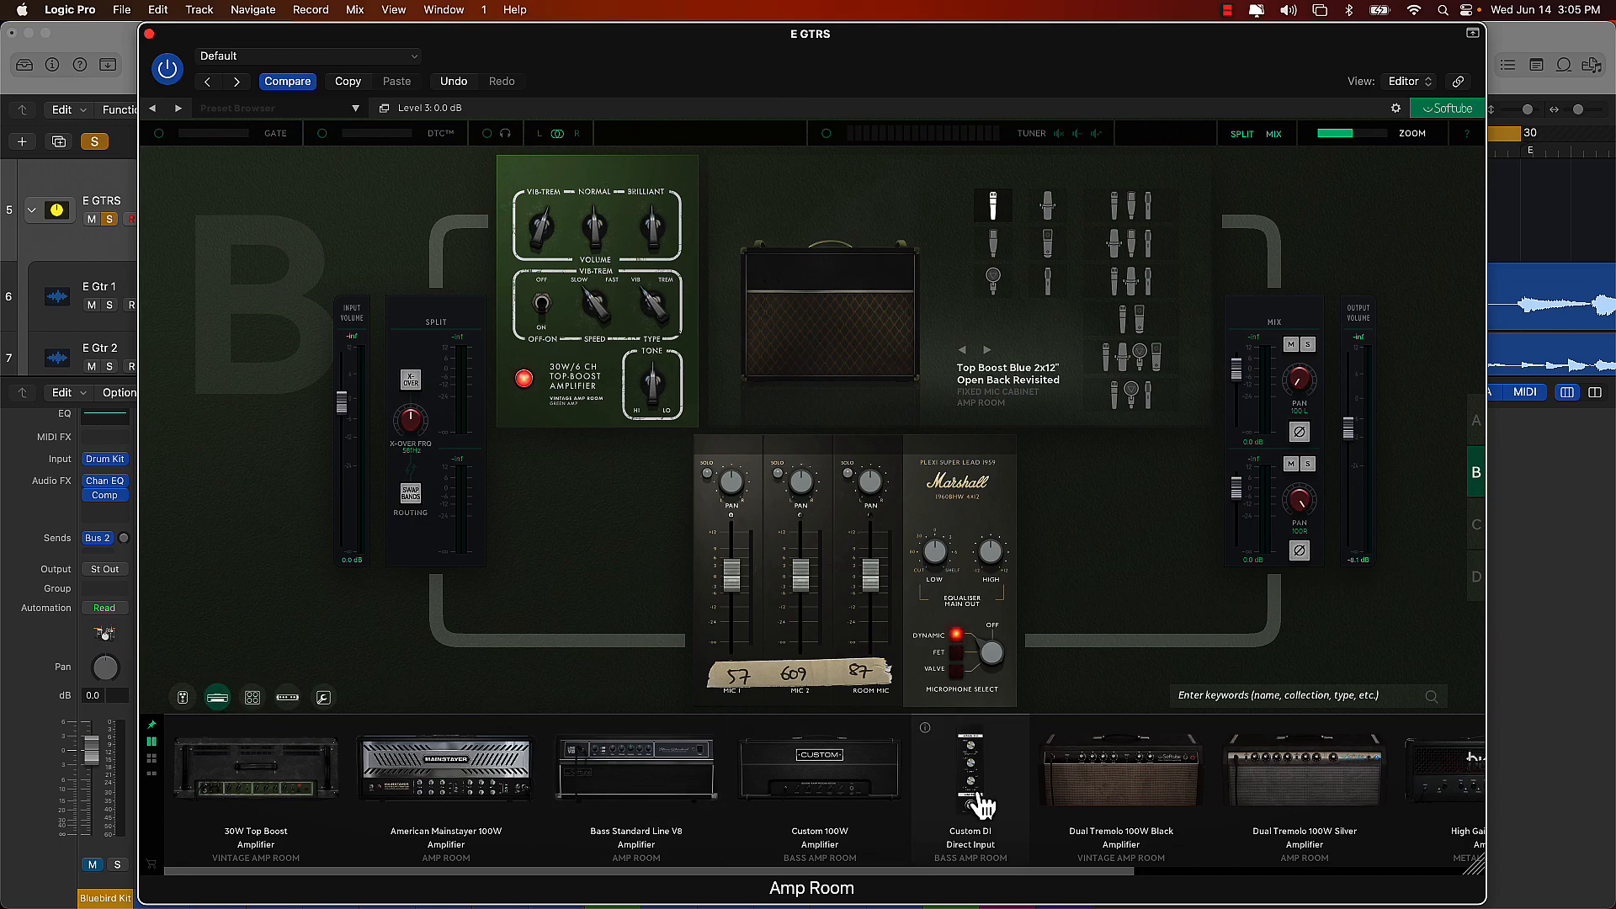
left_click_drag(1158, 812, 636, 572)
left_click(811, 445)
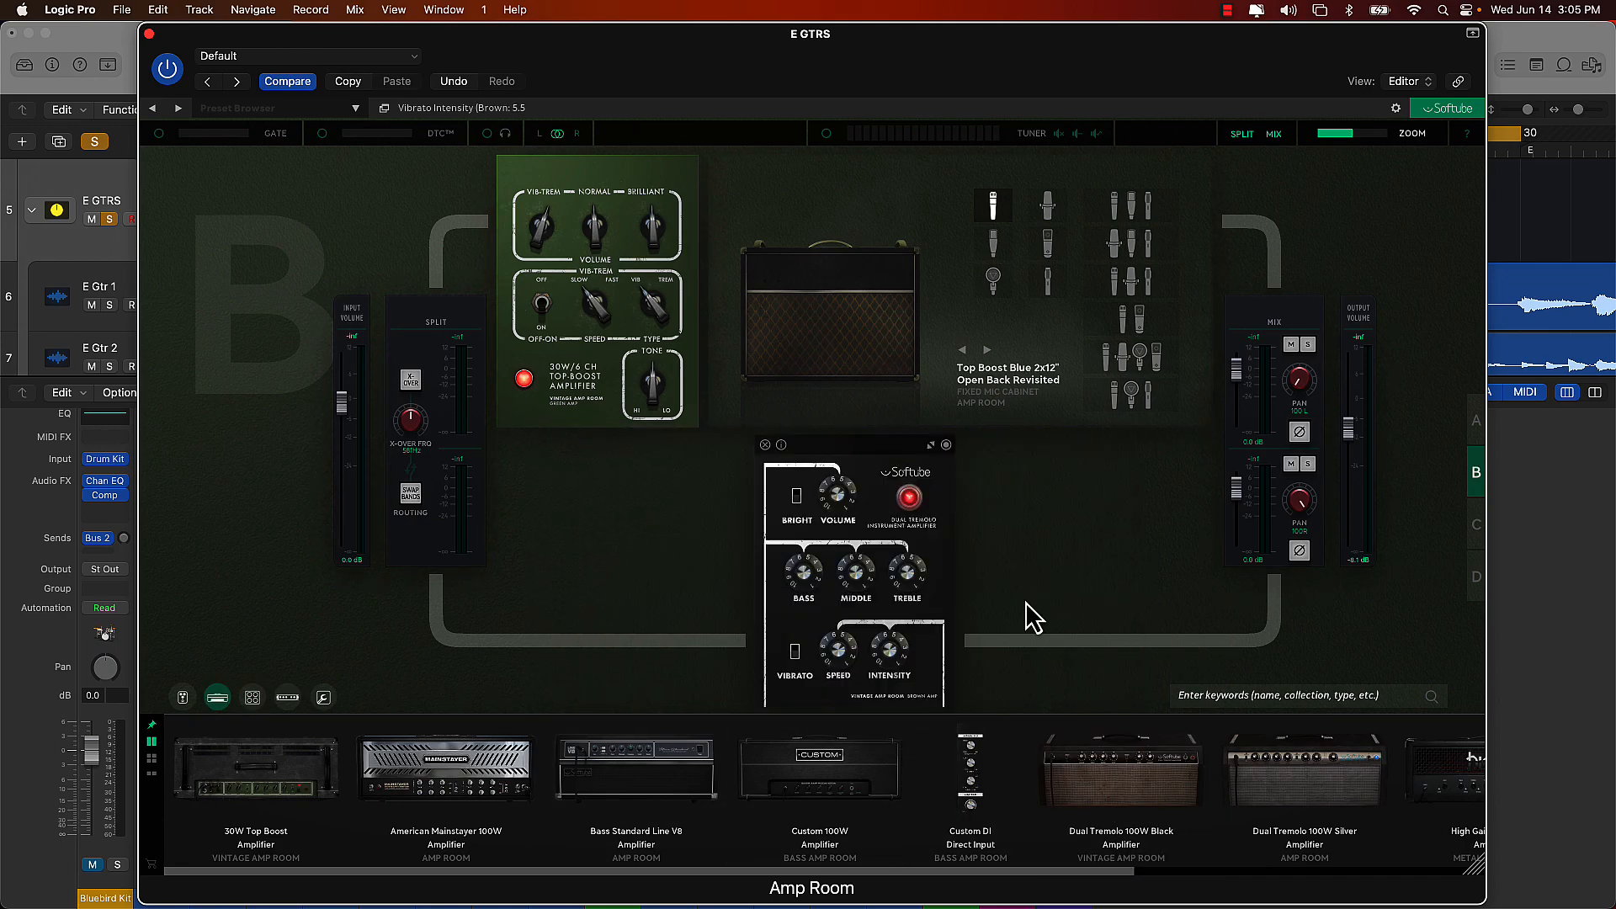
- Add the 75W 1x12" Open Back cabinet after the Dual Tremolo amp in the lower chain and solo that chain
left_click(257, 701)
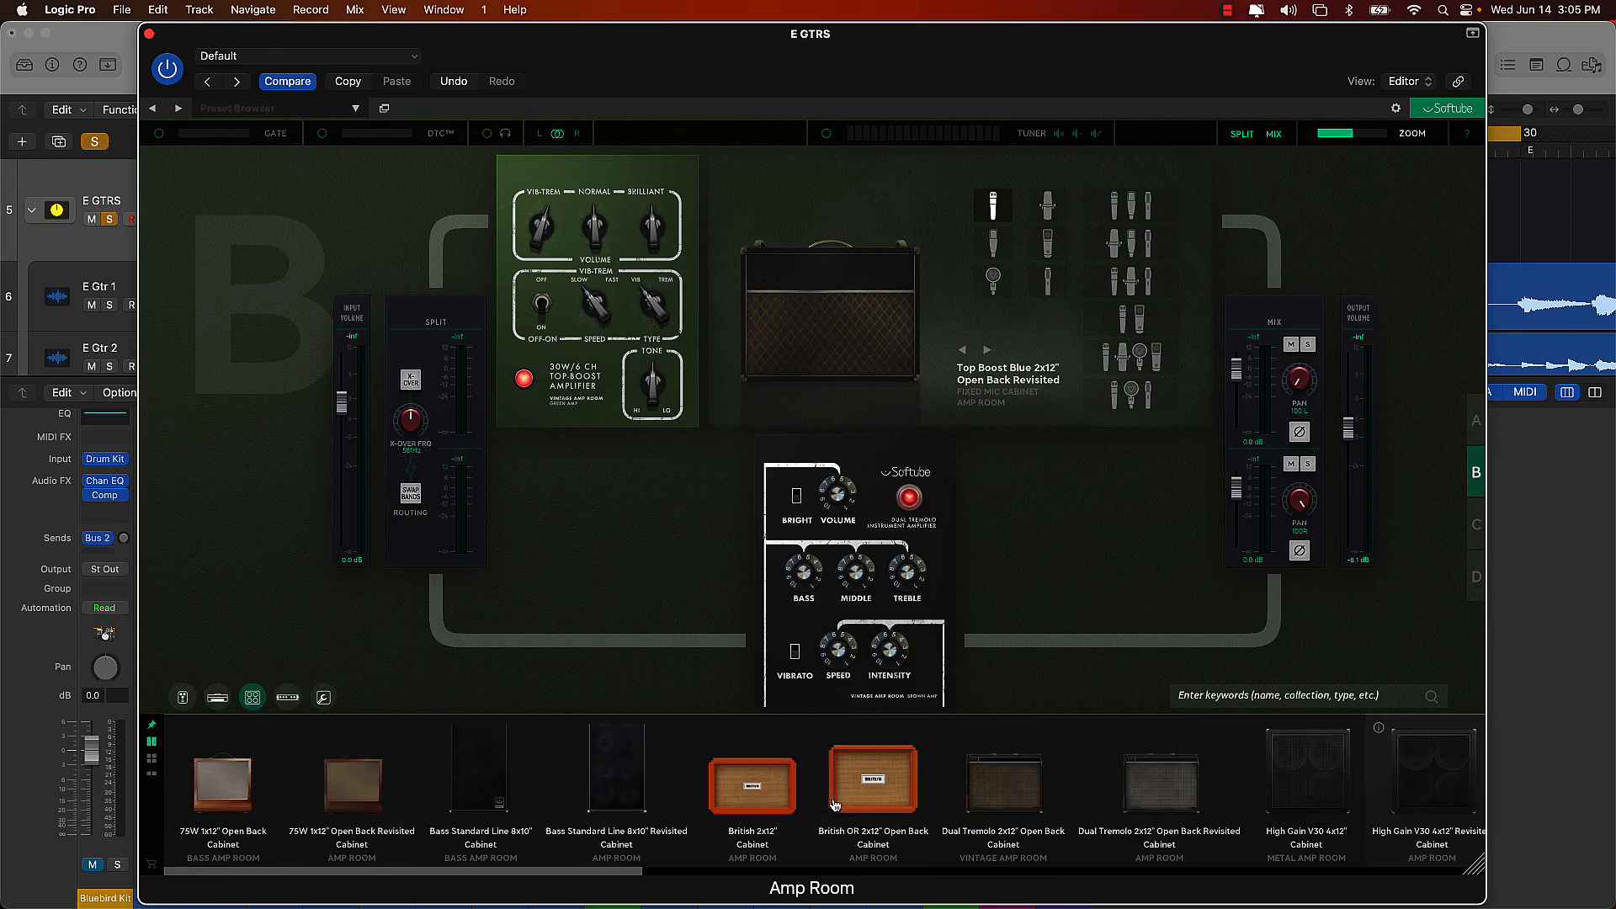
left_click_drag(224, 811, 972, 560)
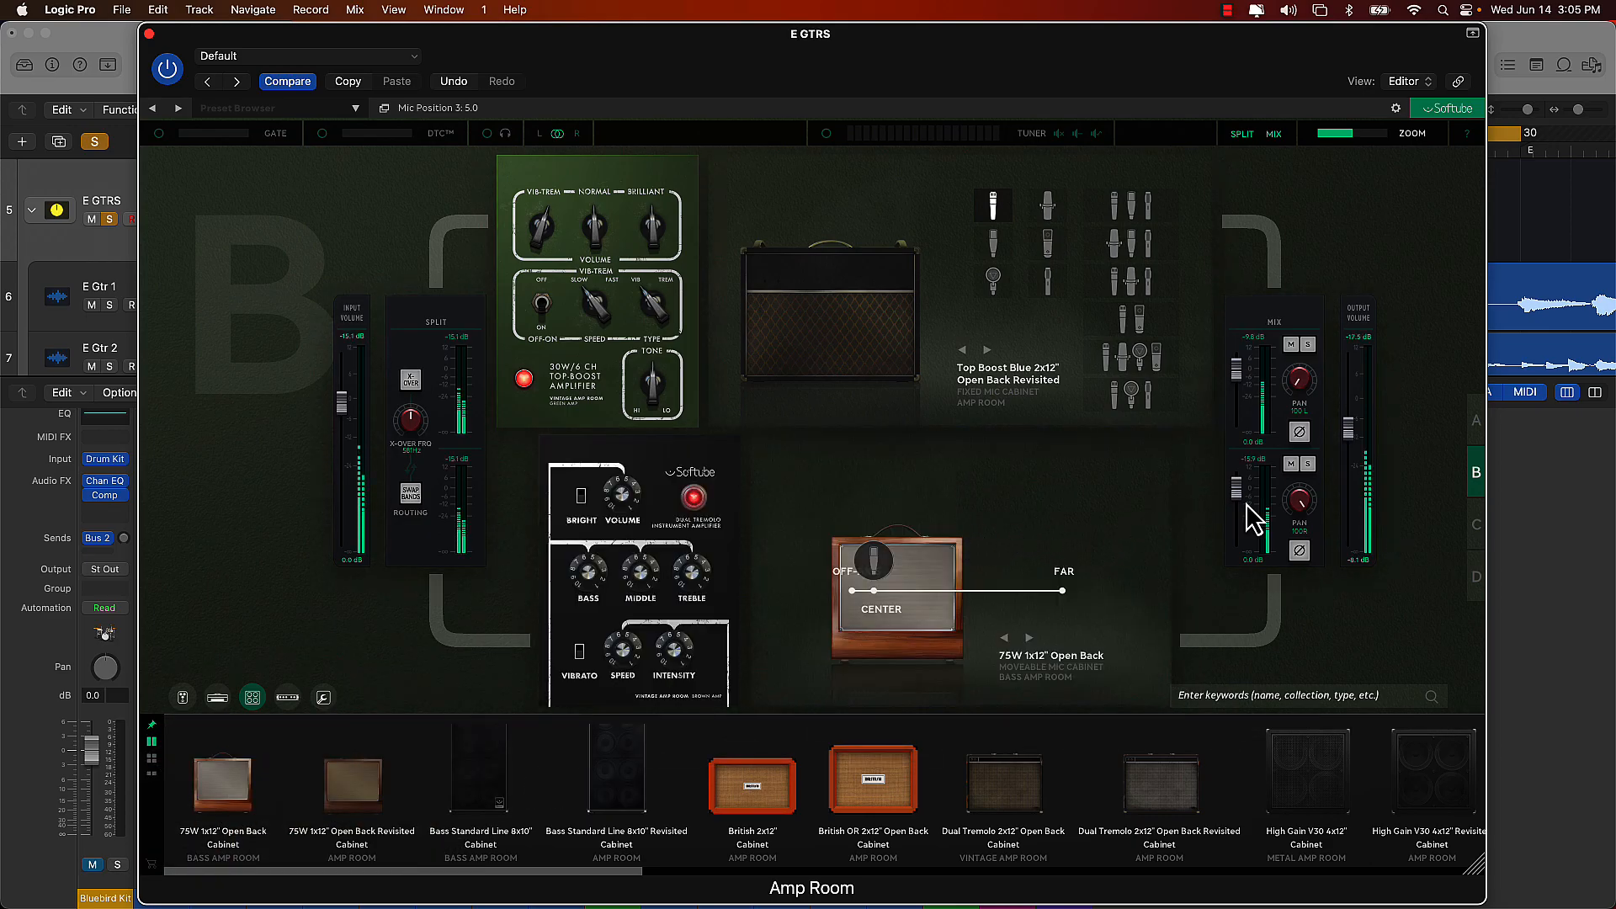
left_click(1309, 466)
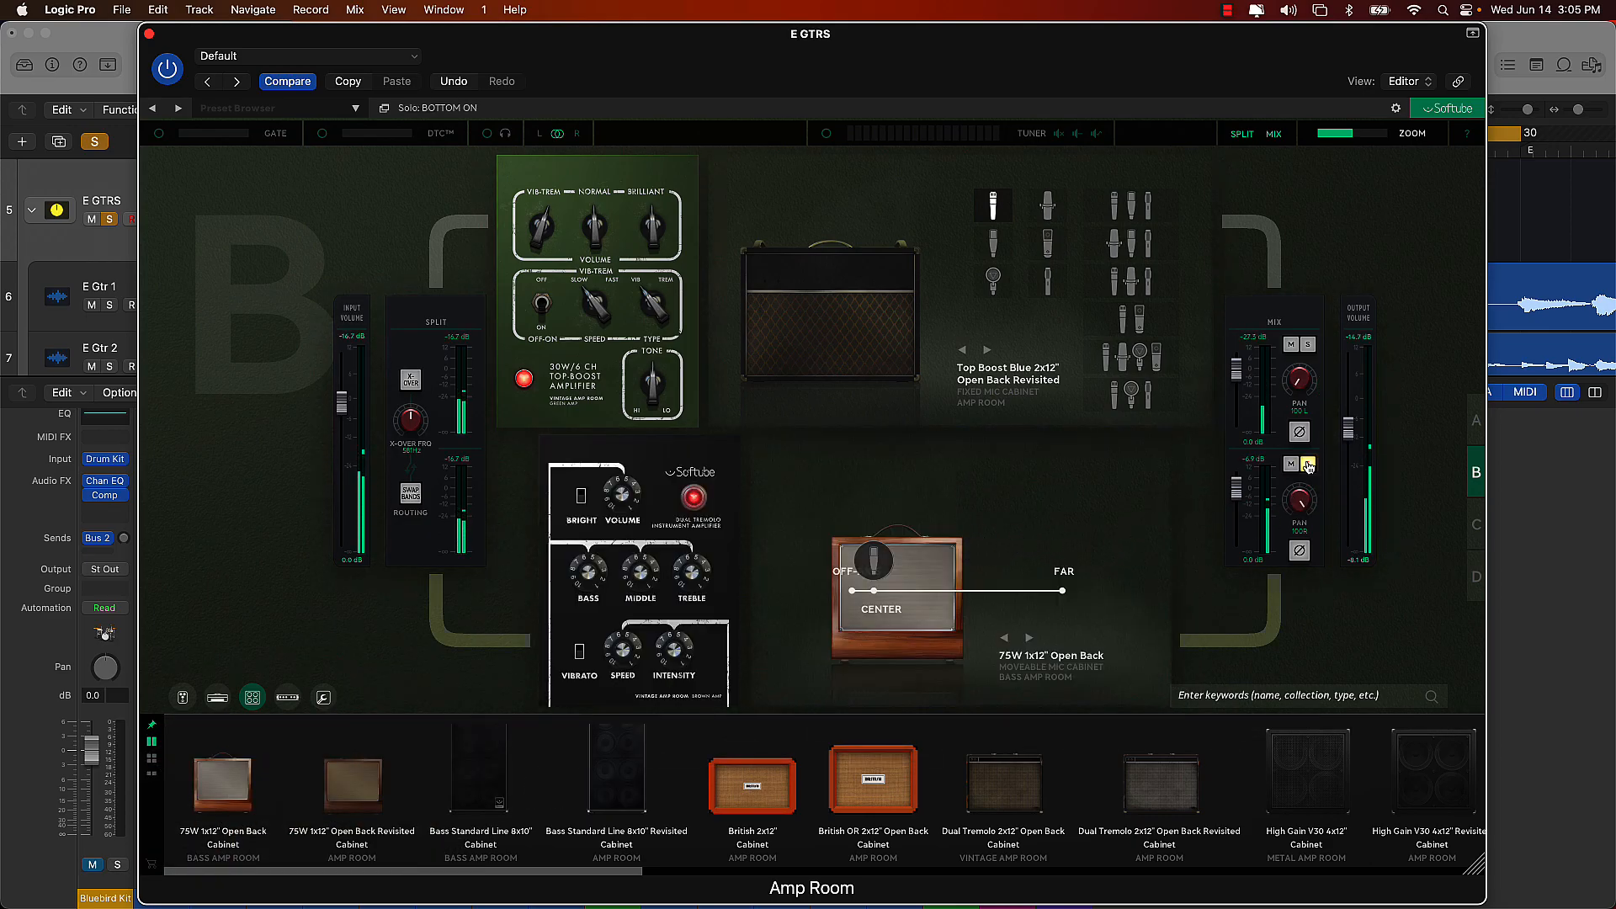
- Insert the Integrated Preamplifier pedal ahead of the Dual Tremolo amp and adjust its Bass and Volume
left_click(182, 697)
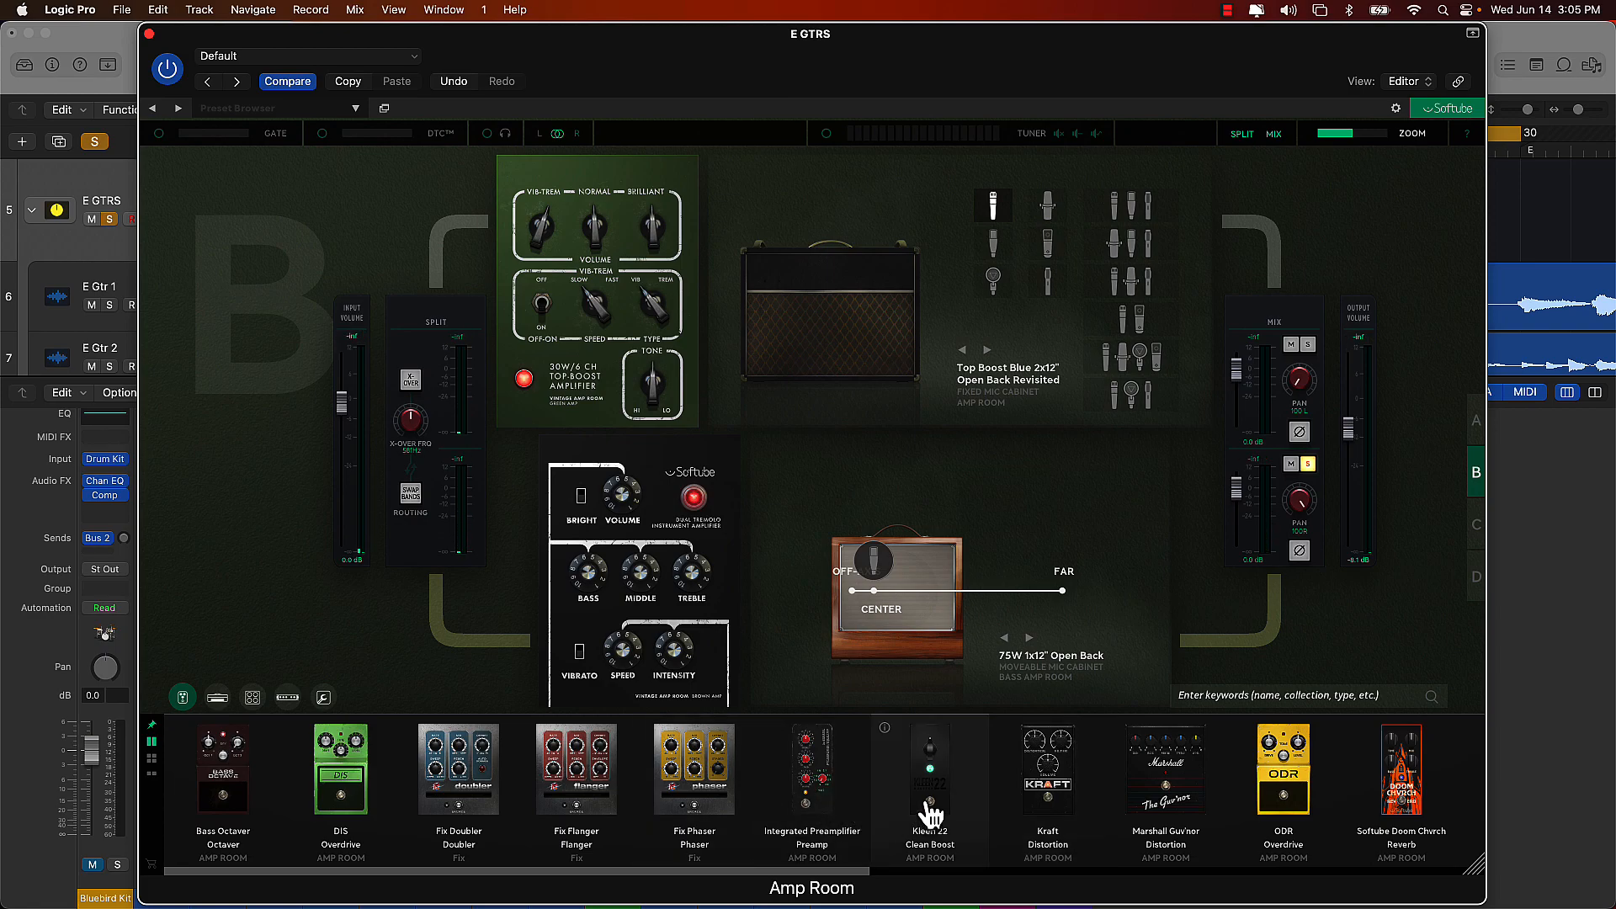
left_click_drag(830, 811, 528, 619)
left_click_drag(513, 536, 513, 531)
left_click_drag(514, 599, 561, 501)
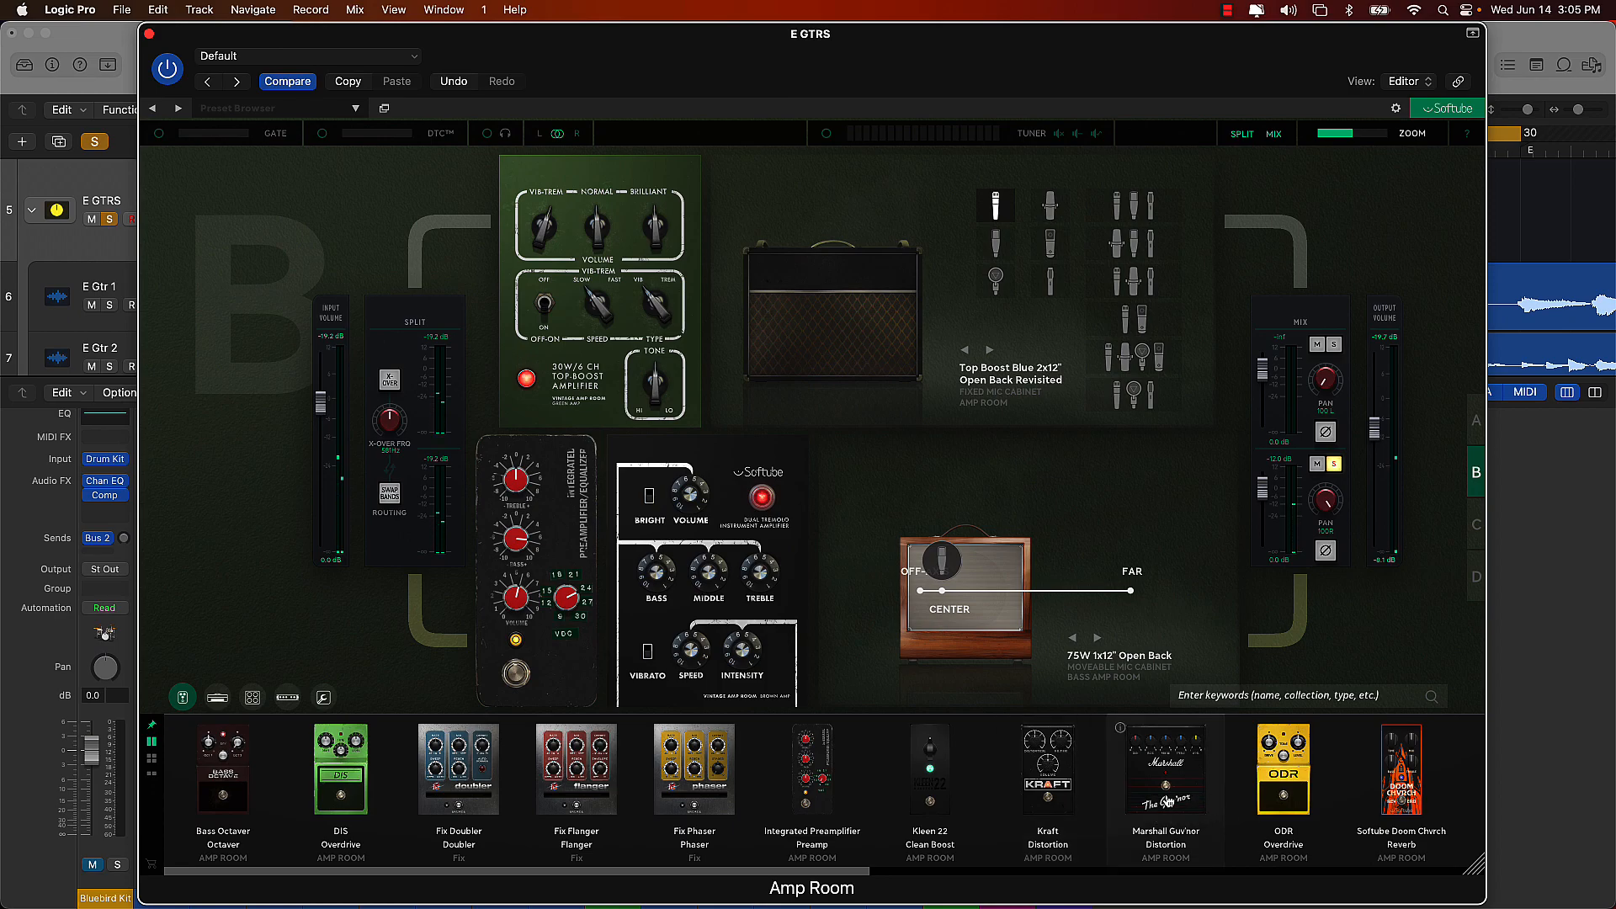
- Insert the Marshall Guv'nor distortion between the preamp pedal and the Dual Tremolo amp, lower its Gain to 0.6 and start playback
left_click_drag(1176, 810, 606, 565)
left_click_drag(637, 486, 644, 577)
key("space")
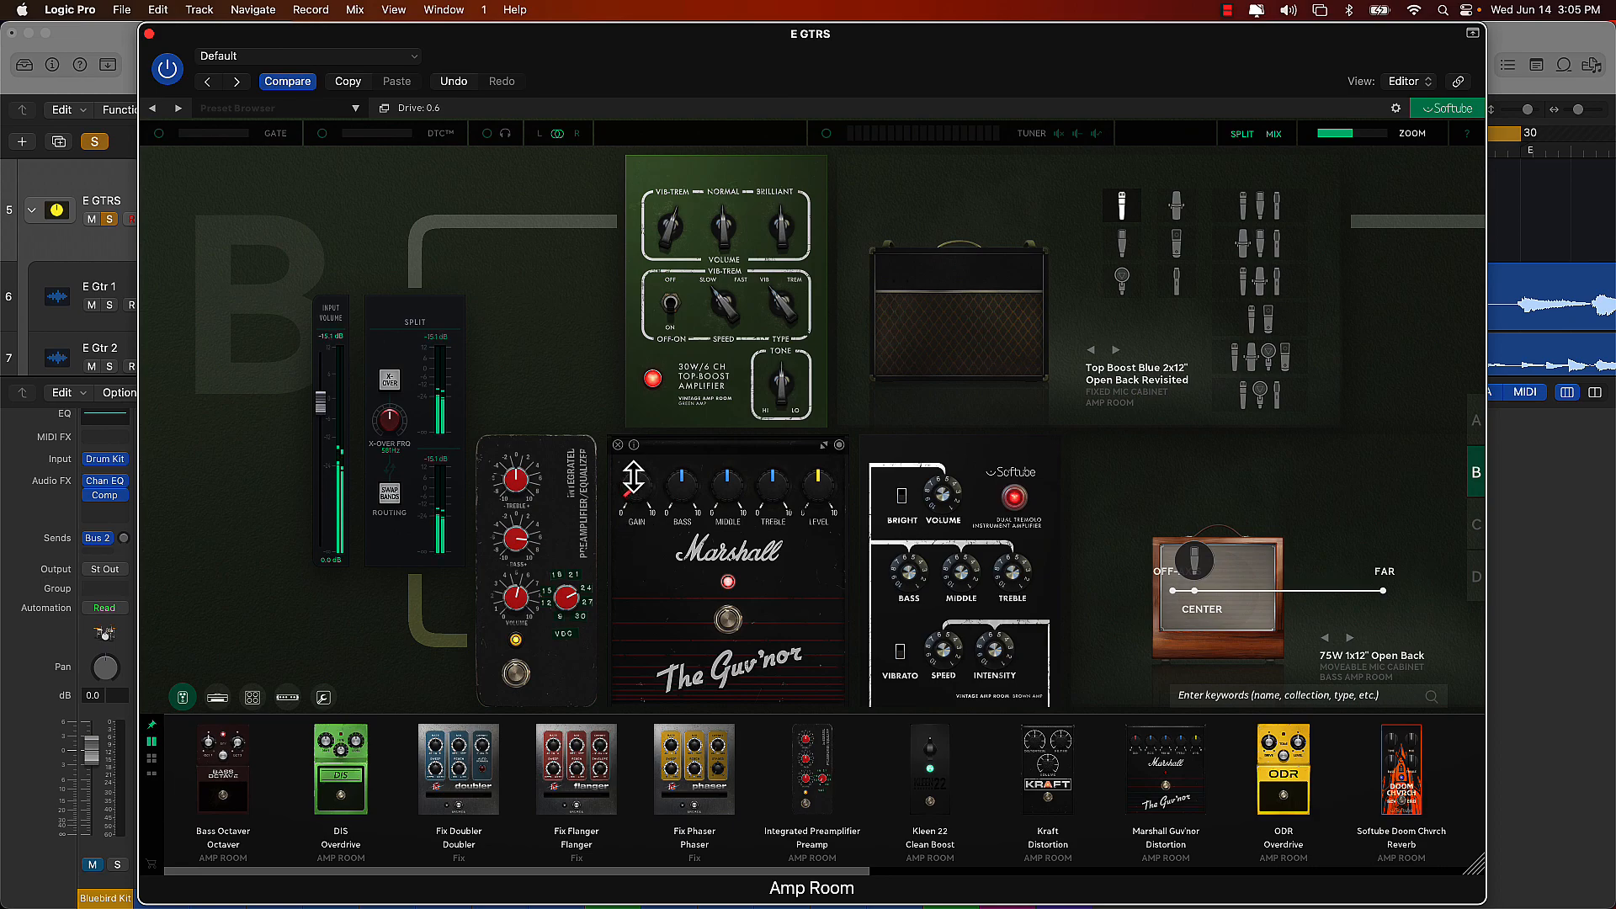
- Lower the Guv'nor's Middle and Bass, set the Dual Tremolo amp's Middle to 3.1 and unsolo the lower chain
left_click_drag(728, 487, 732, 556)
left_click_drag(673, 482, 765, 409)
left_click_drag(1009, 575, 959, 618)
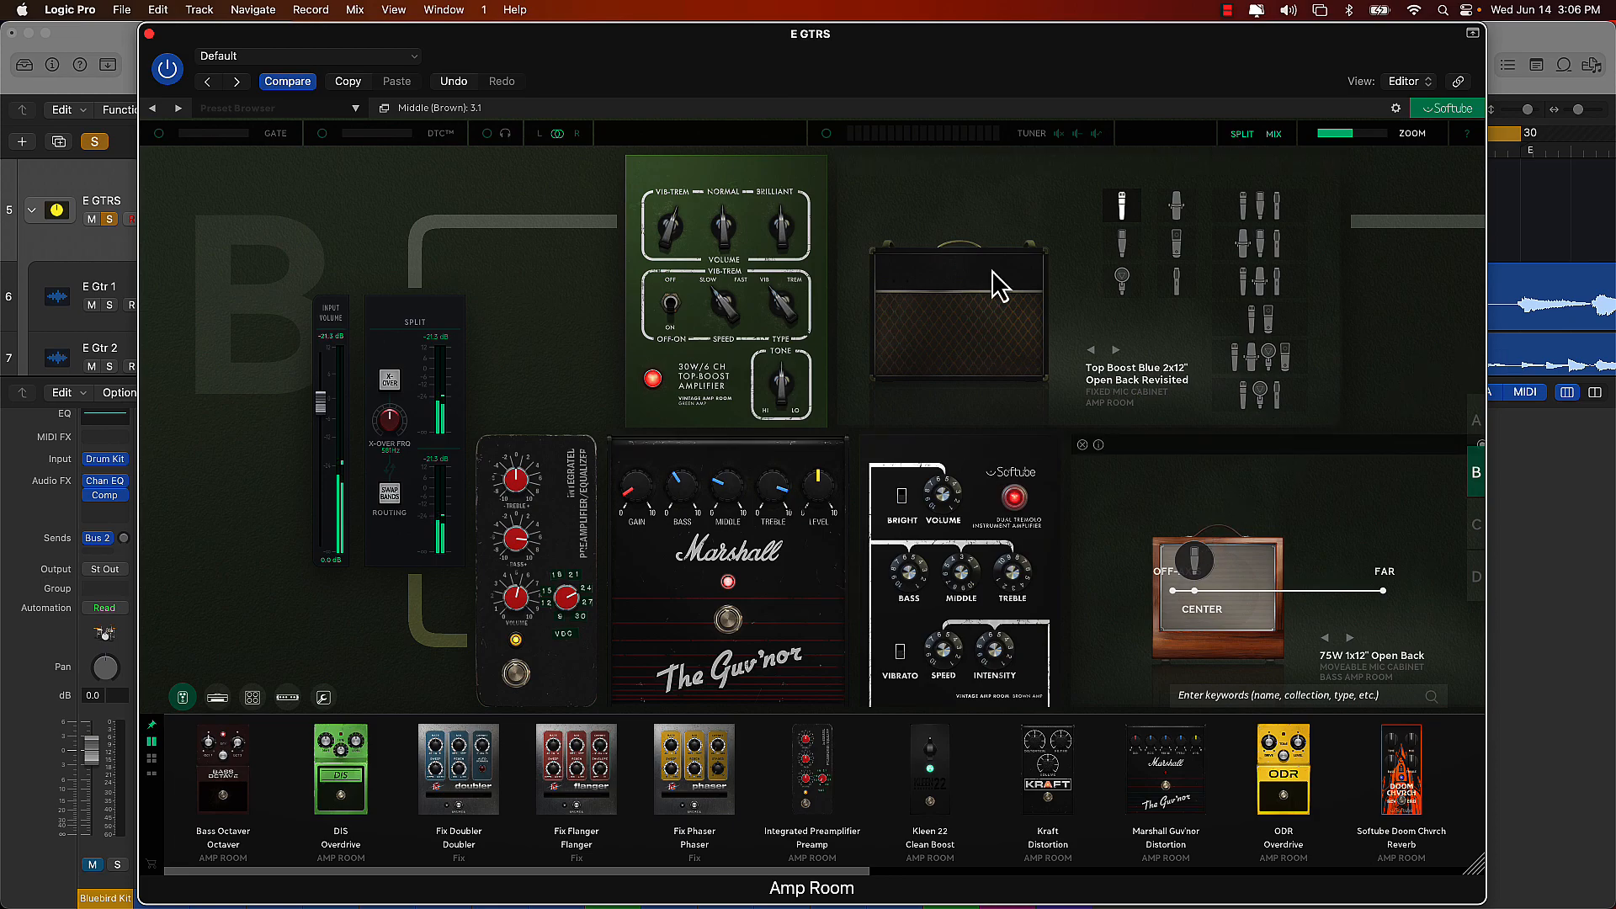
left_click(1009, 367)
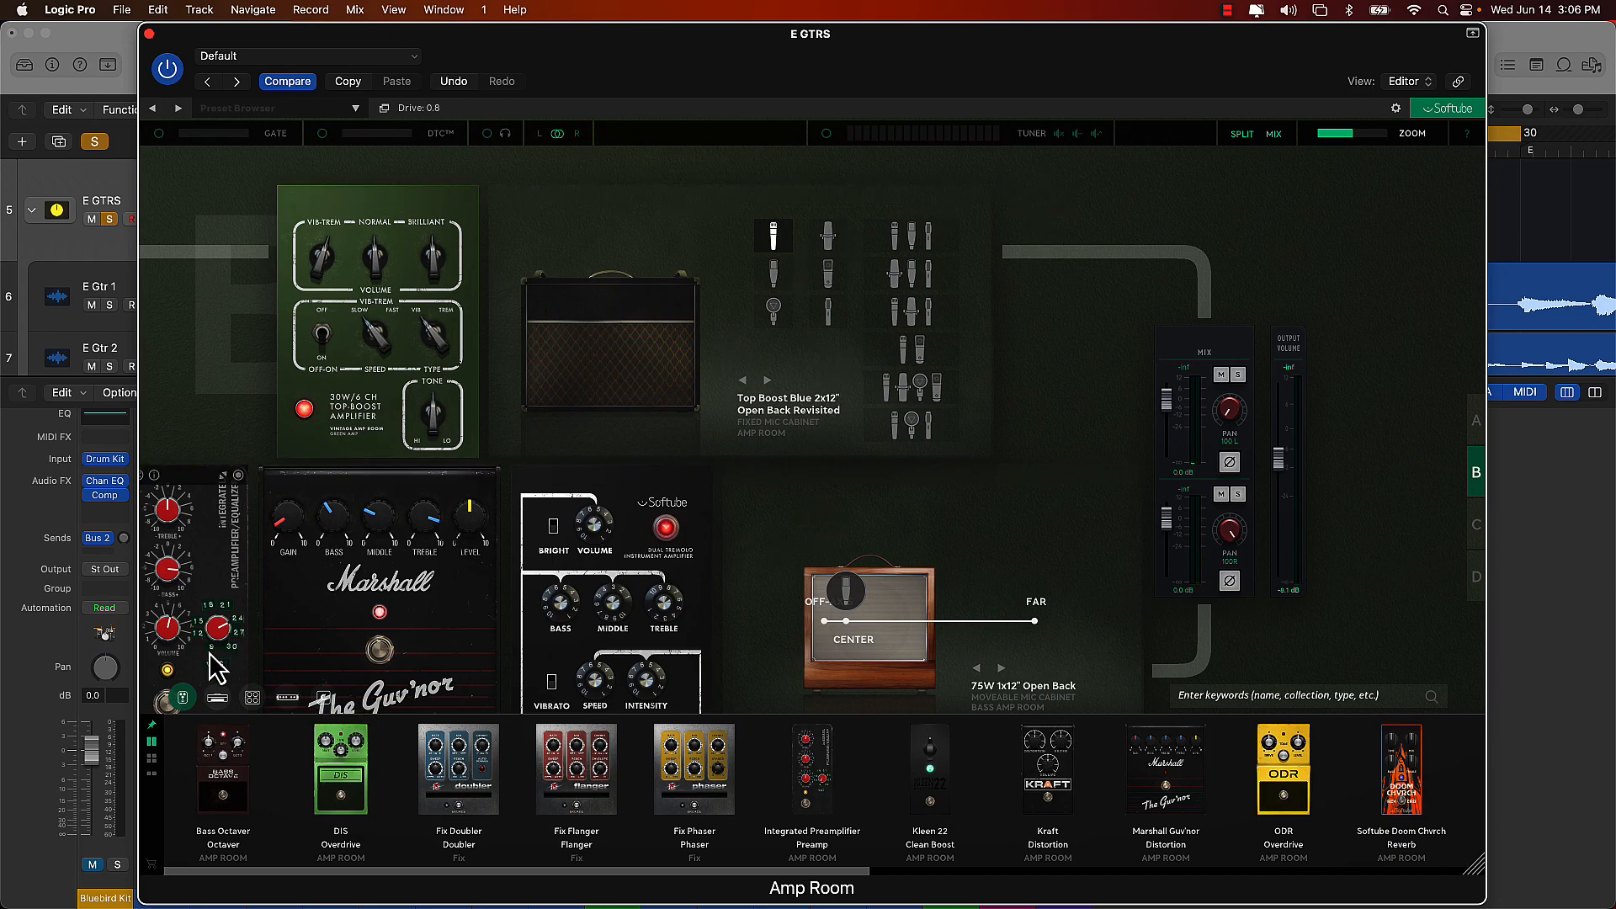
- Add the TSAR-1R Reverb after the mixer with its reverb mix at 13%
left_click(287, 697)
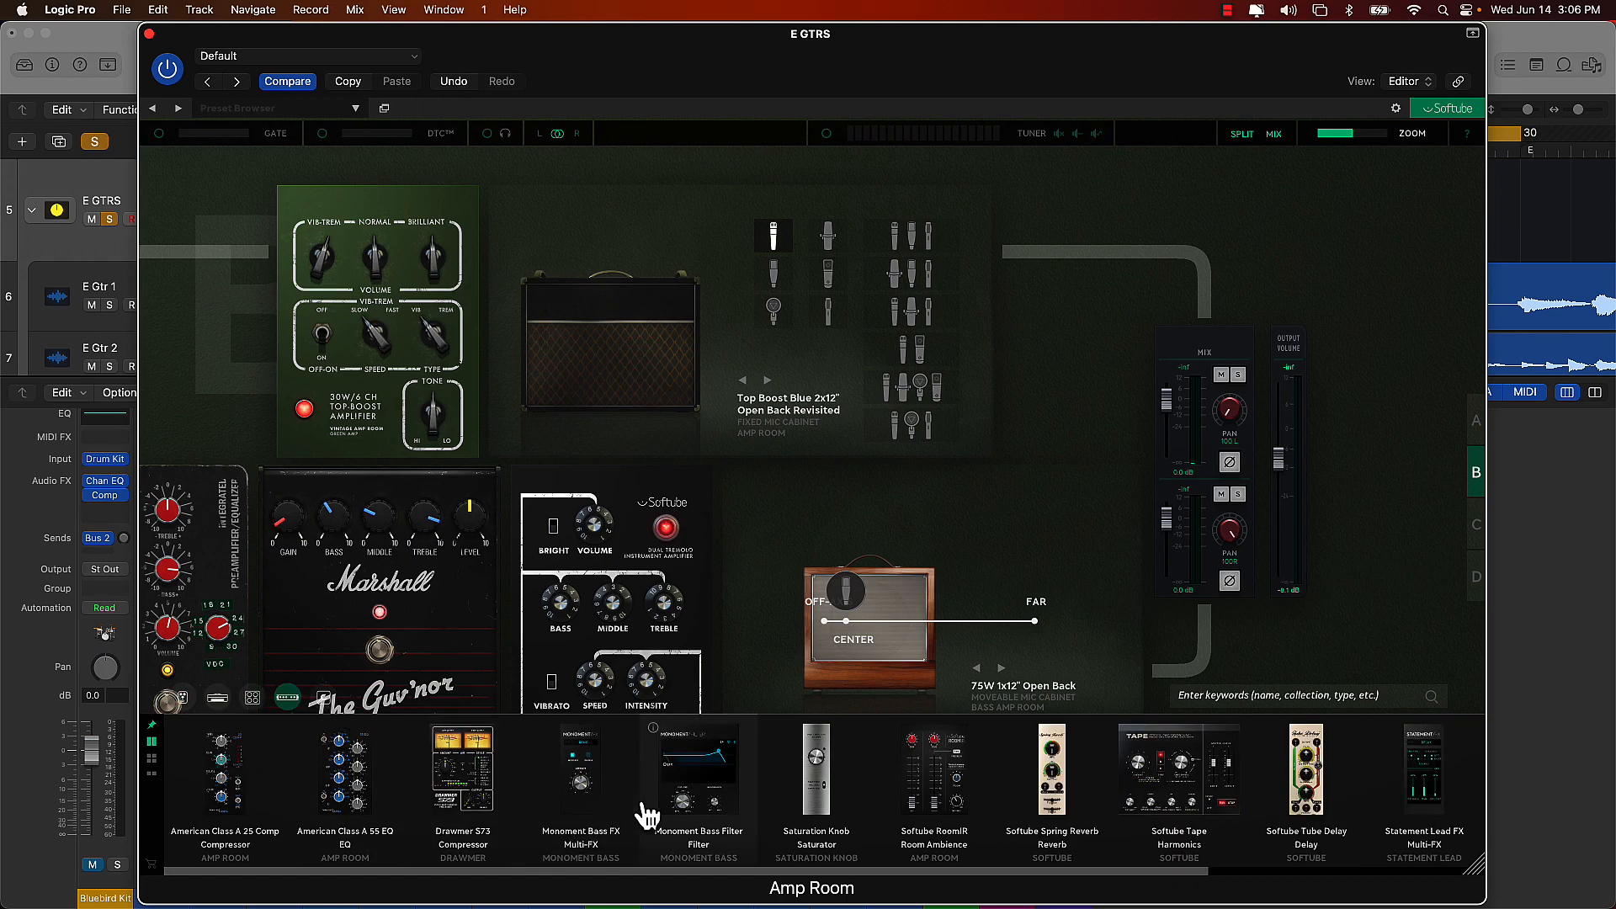
scroll(642, 806, "right", 5)
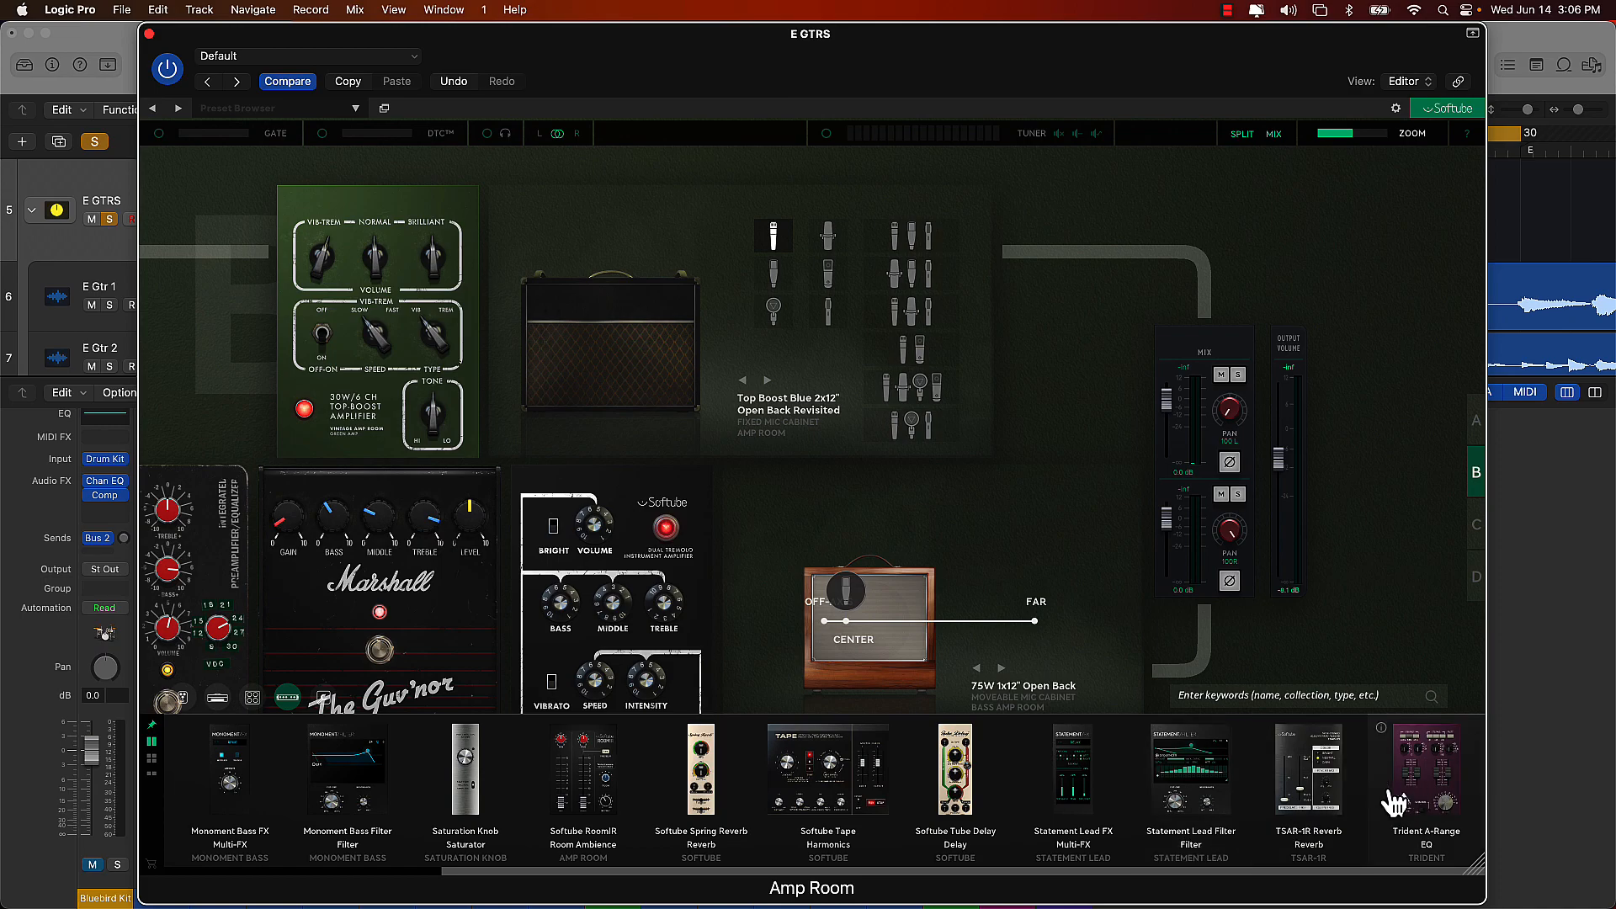
left_click_drag(1310, 799, 1259, 473)
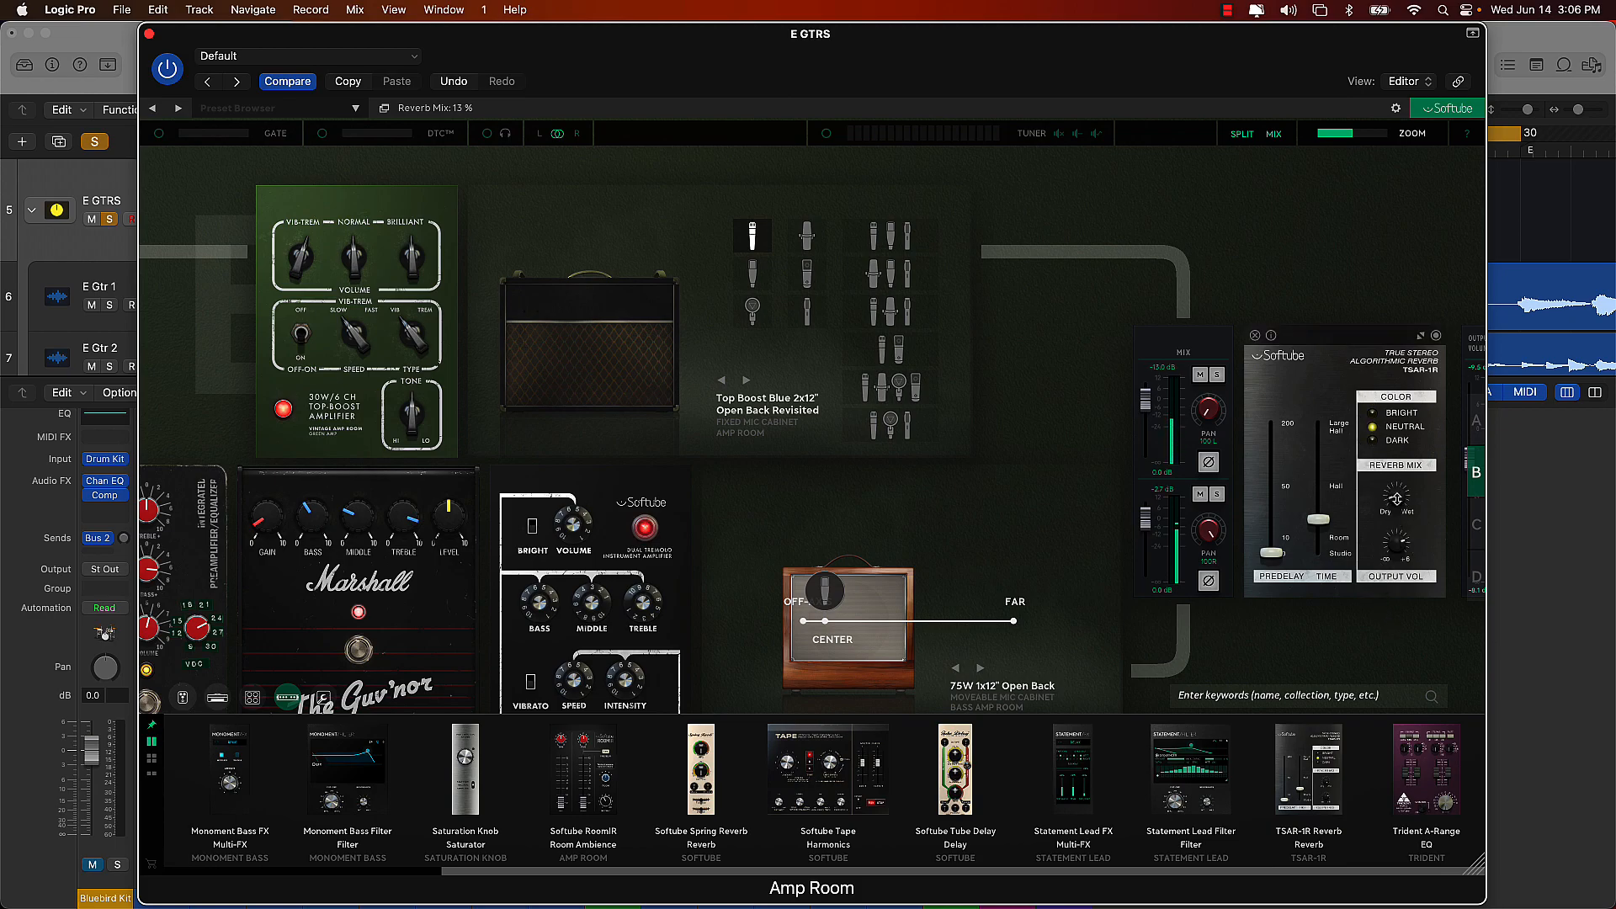
- Audition the amp chains through the reverb by soloing them in the mixer, then return to both chains together
scroll(1066, 491, "right", 8)
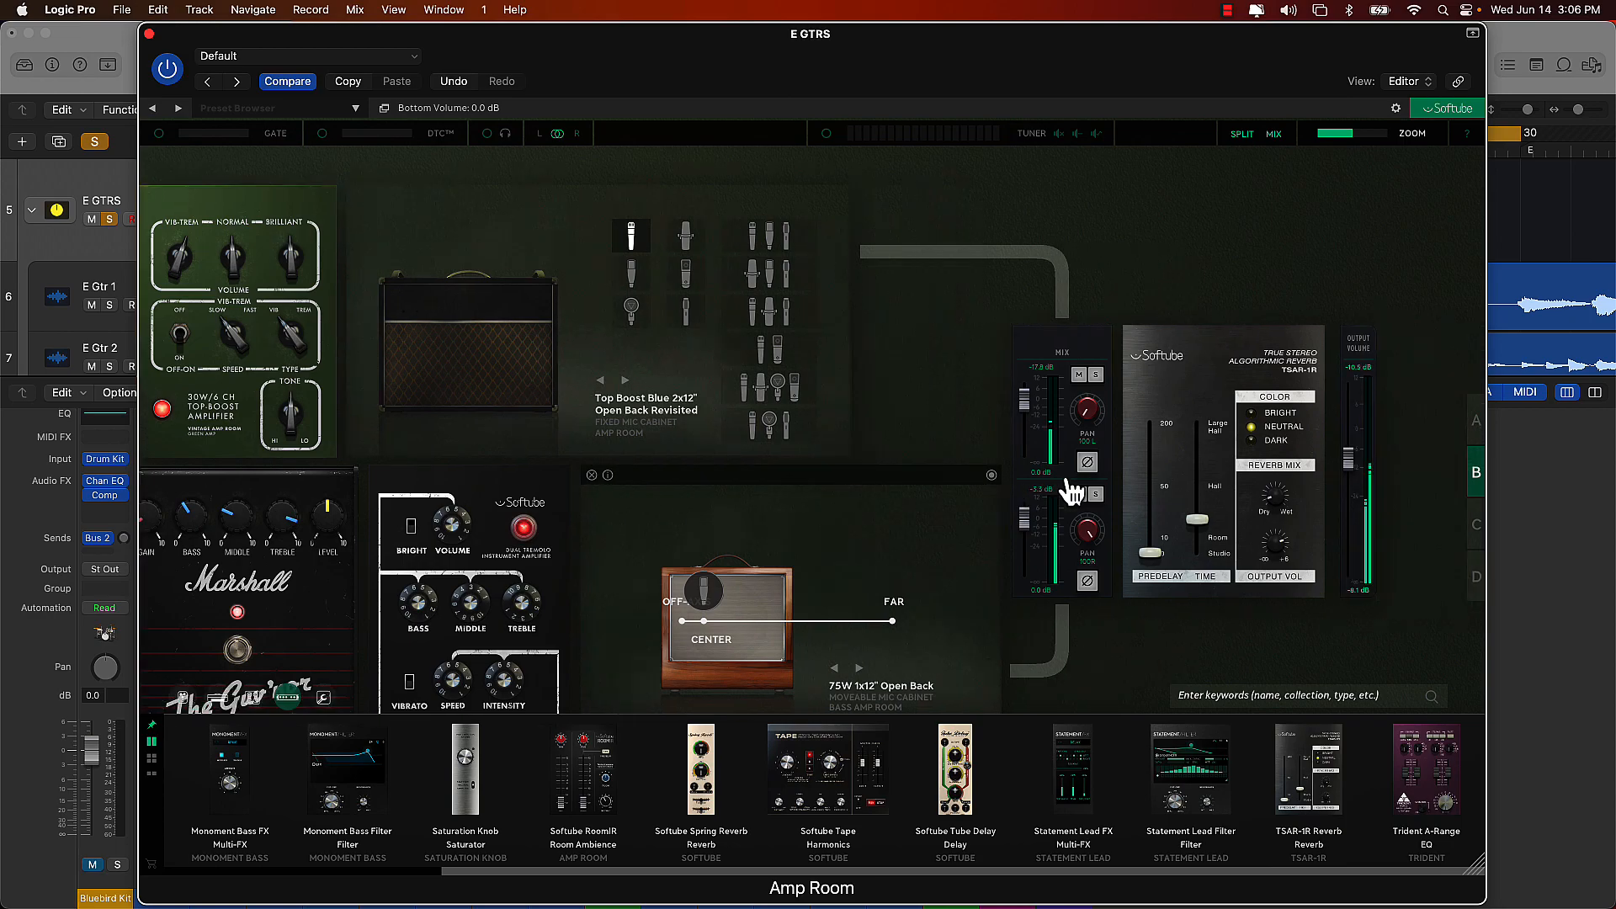
left_click(750, 374)
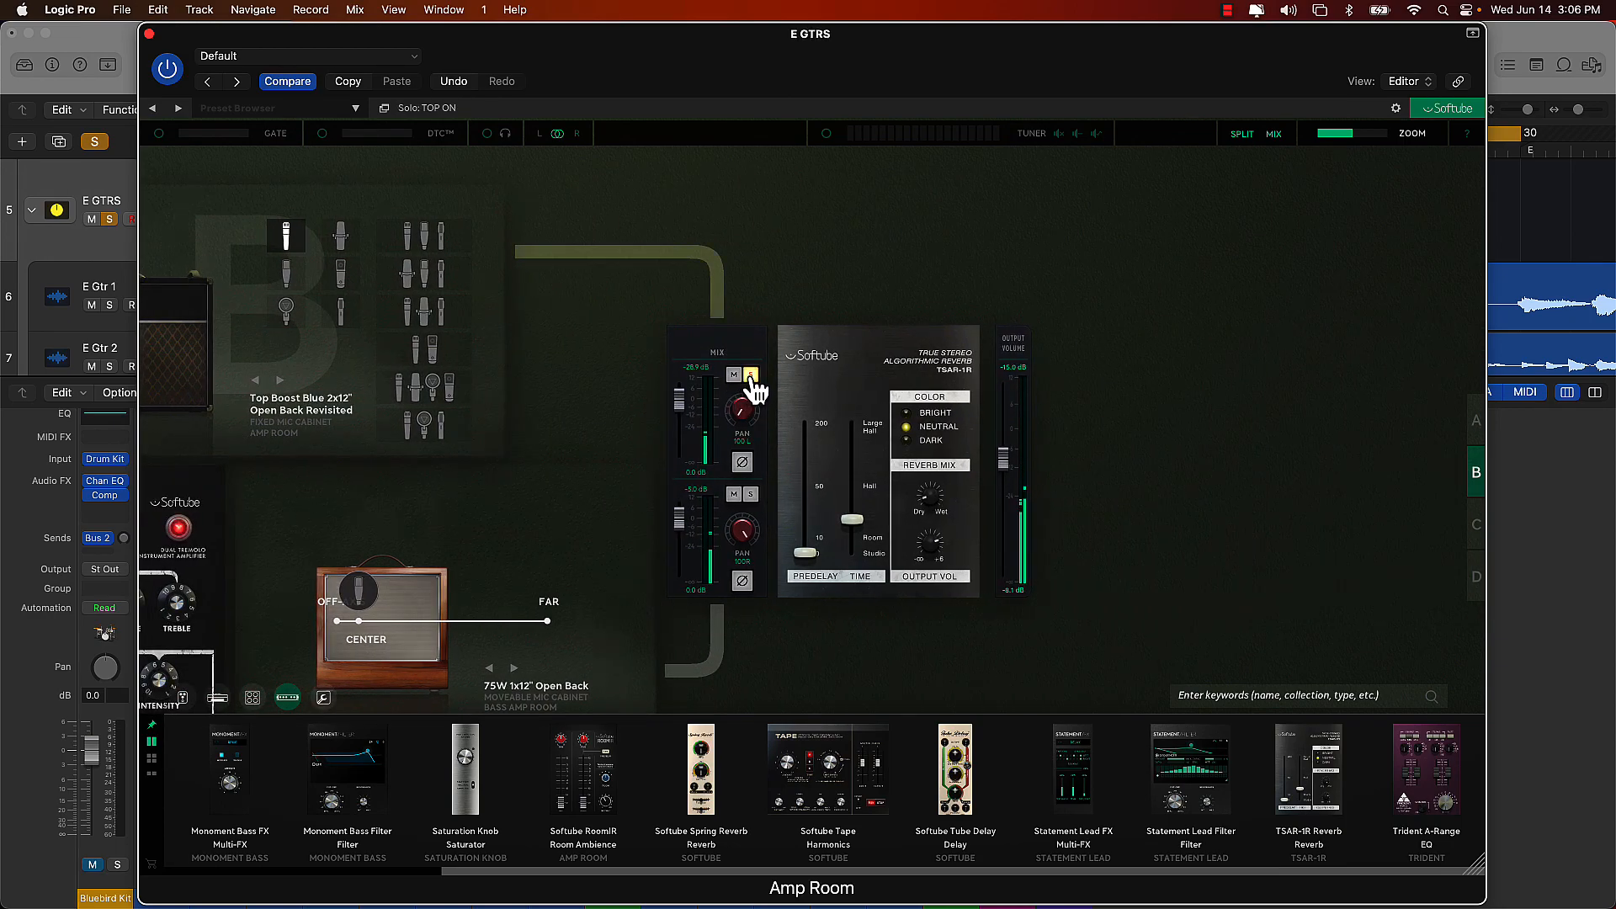
left_click(752, 494)
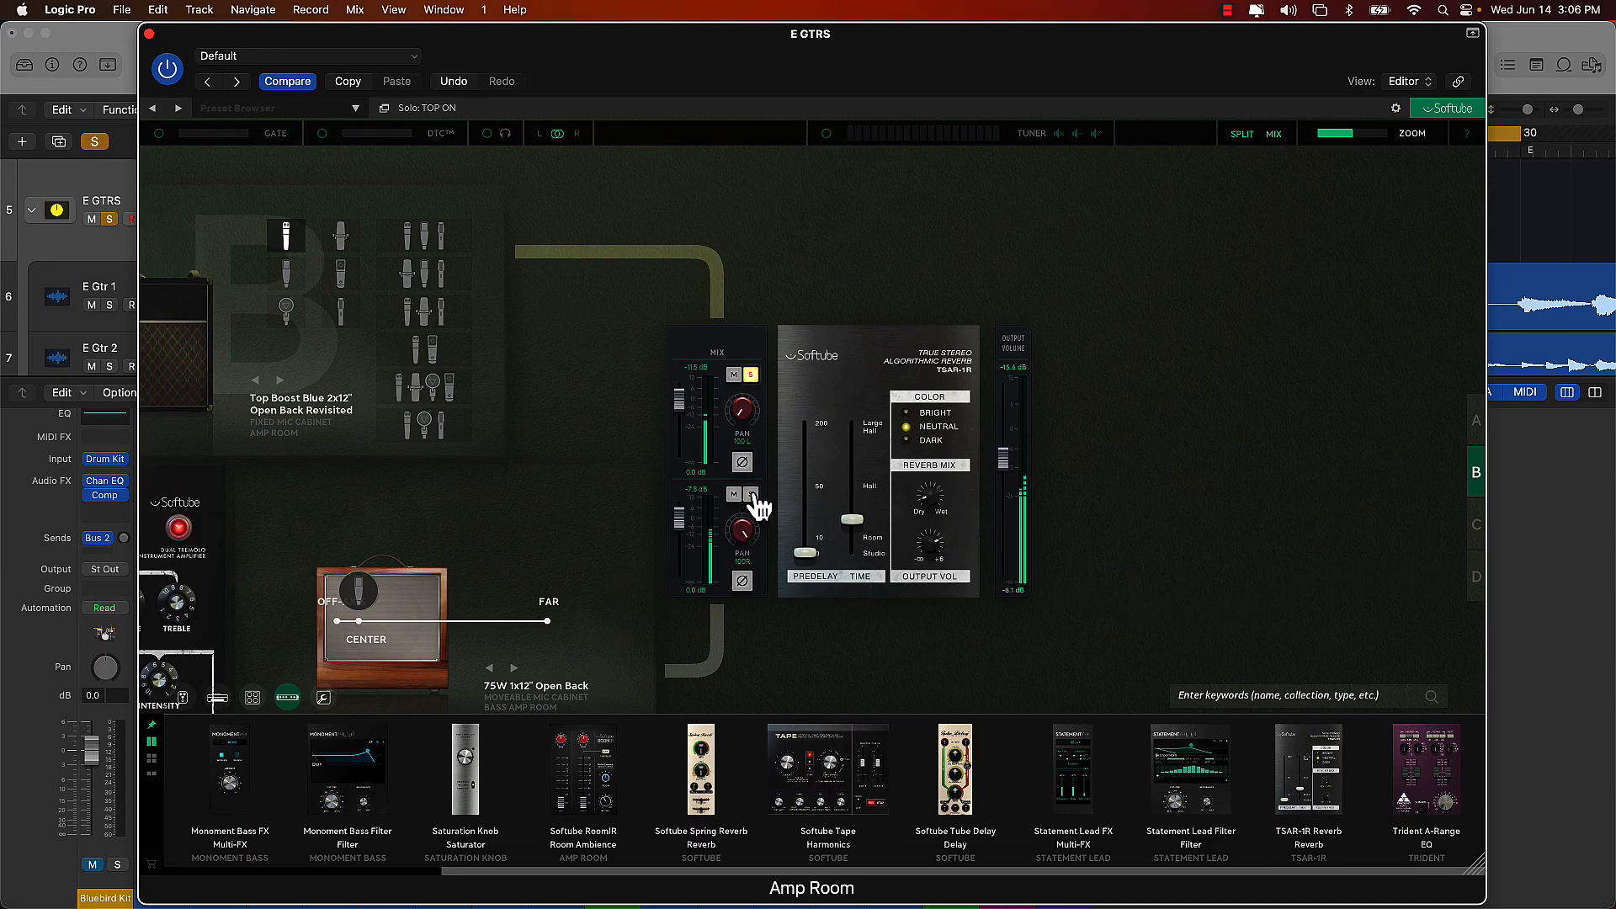
left_click(750, 374)
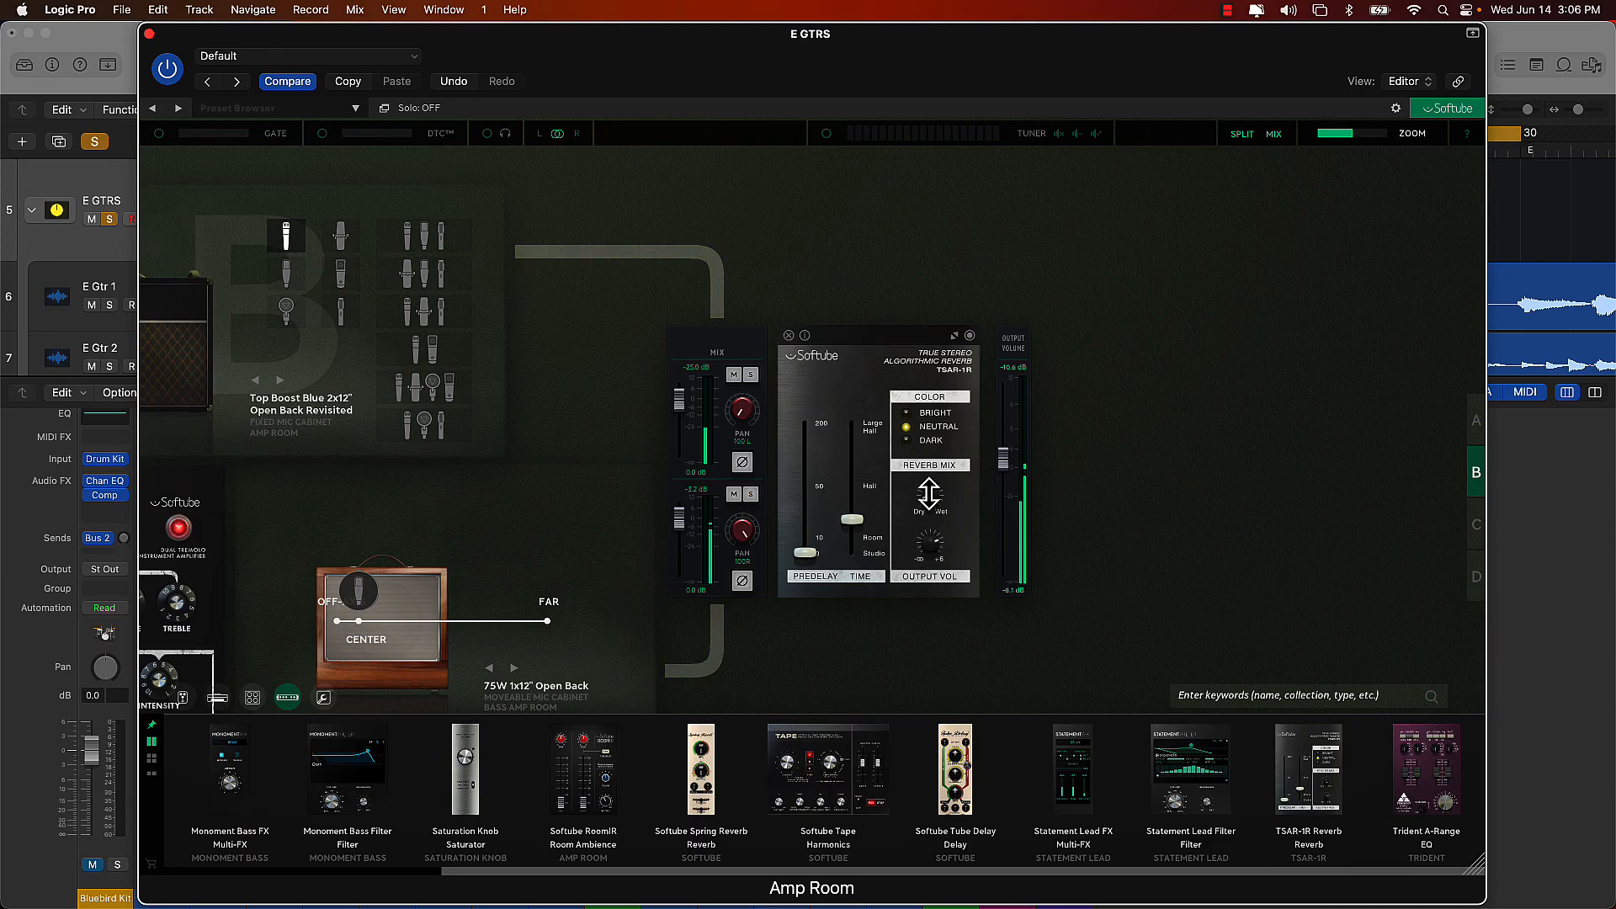
- Try a 32% reverb mix on the TSAR-1R while toggling the upper chain's solo, then return the mix to 13%
left_click_drag(928, 495, 929, 474)
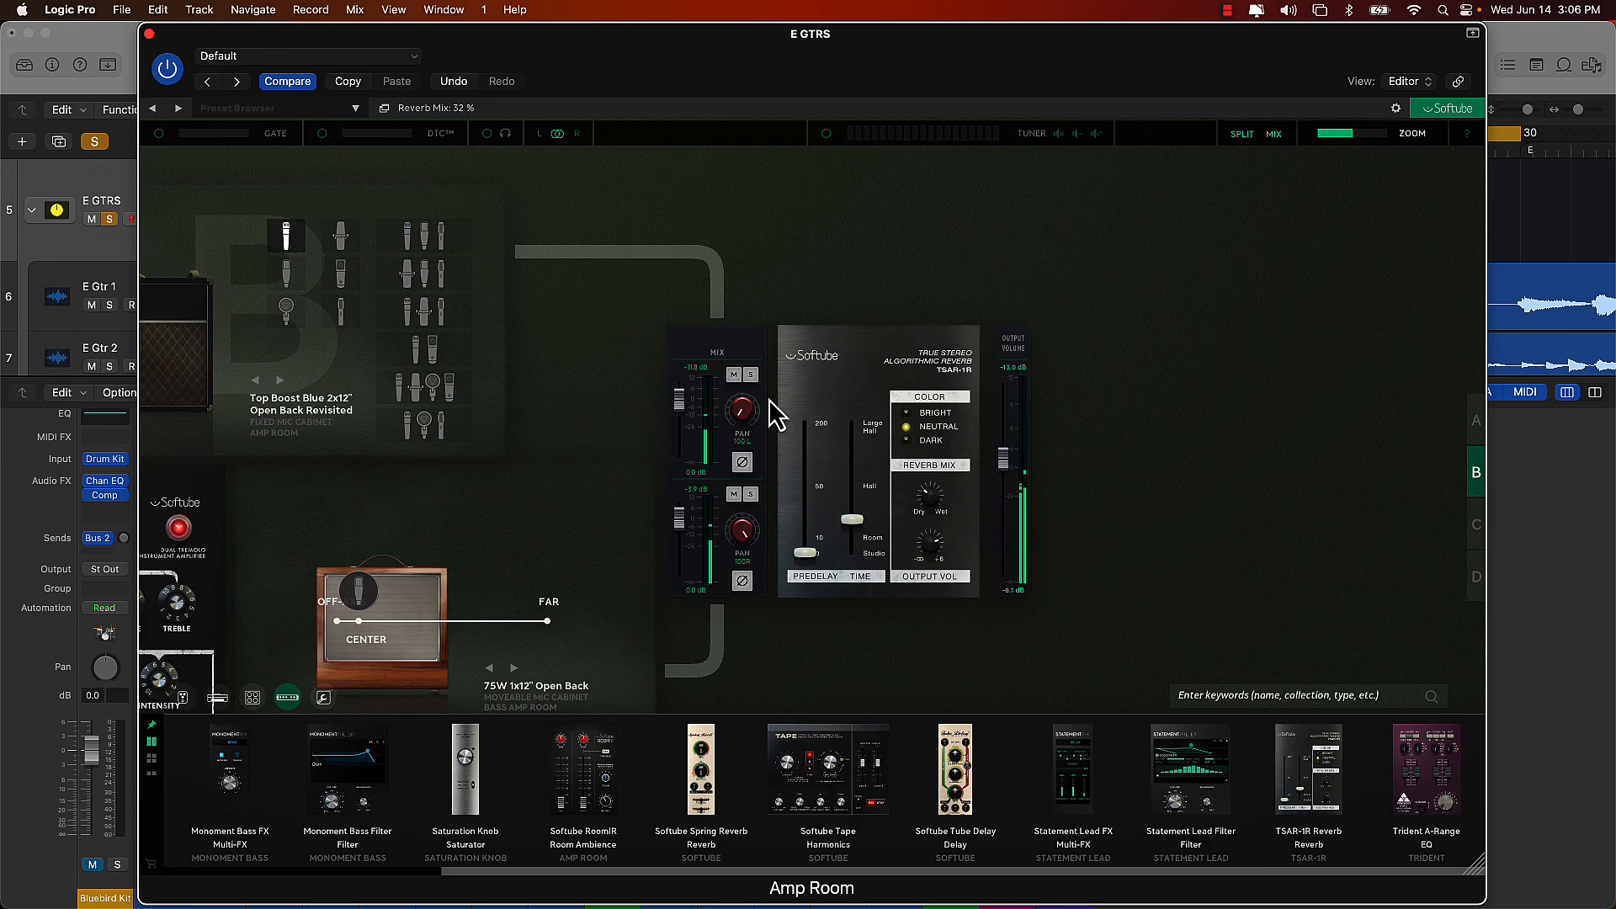
left_click(751, 374)
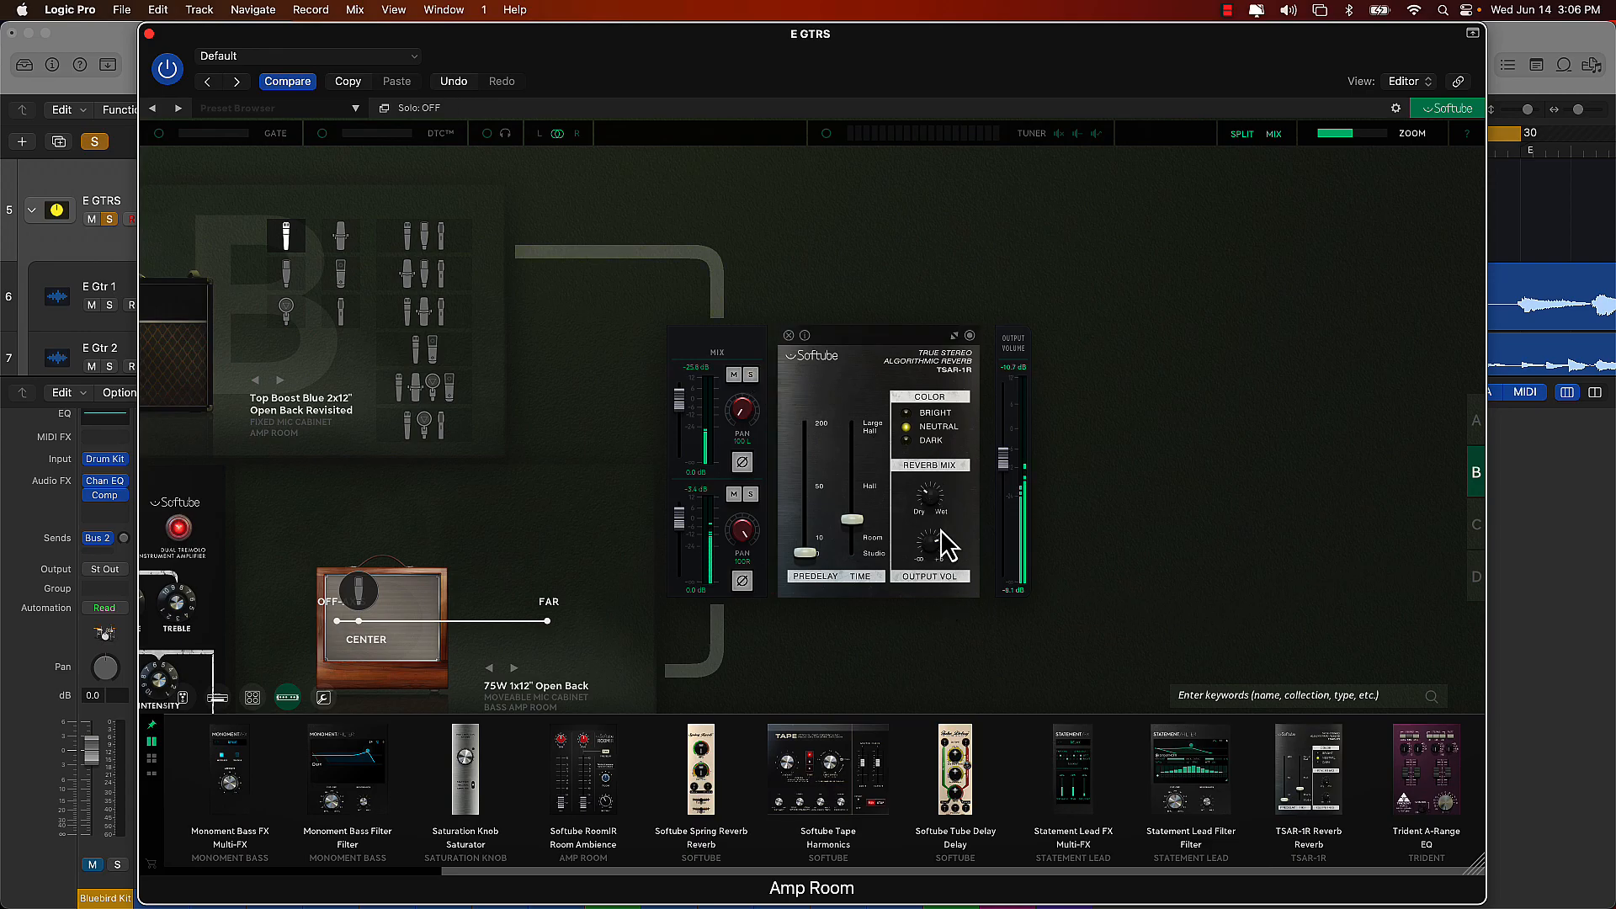
left_click_drag(929, 502, 926, 525)
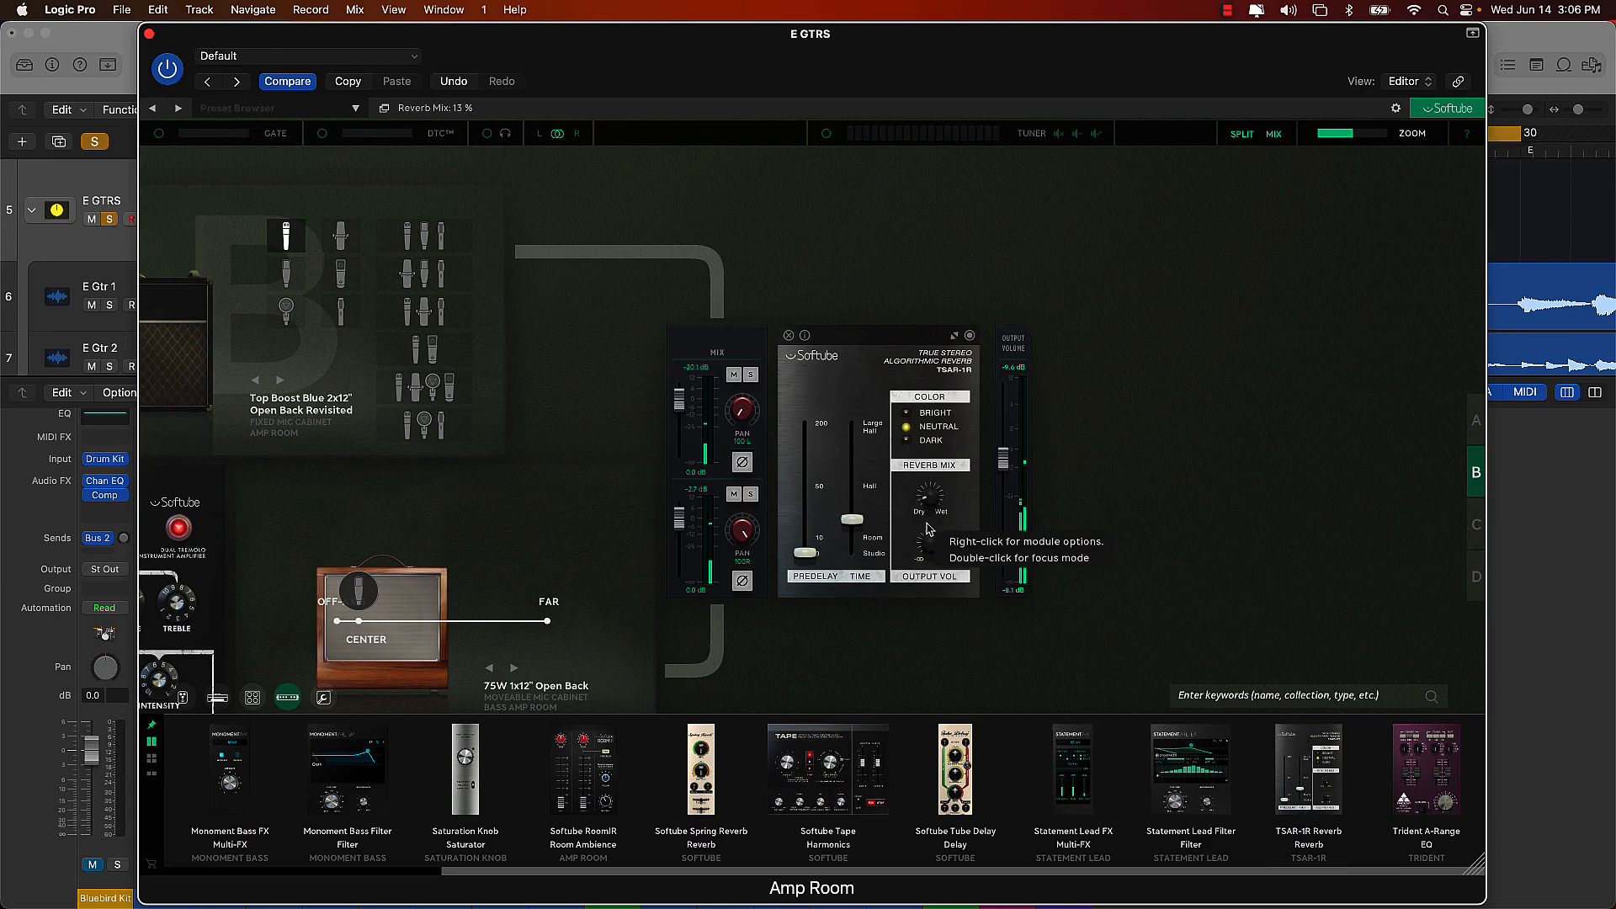
- Enable the crossover in the Split module and set its frequency to 491 Hz
scroll(927, 524, "left", 10)
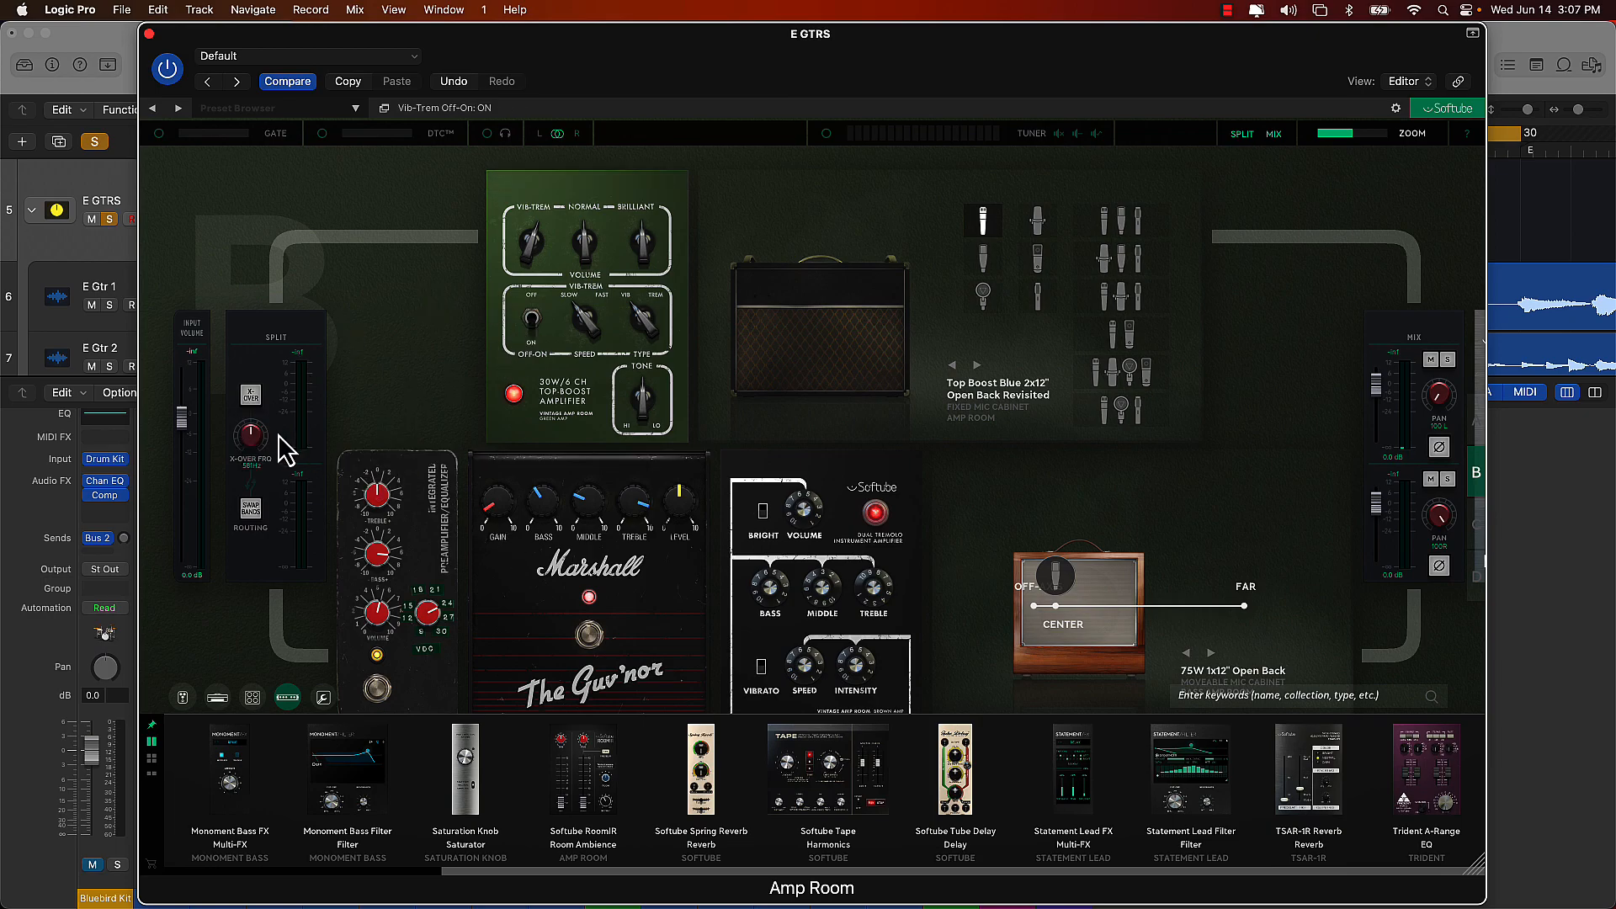
left_click(253, 396)
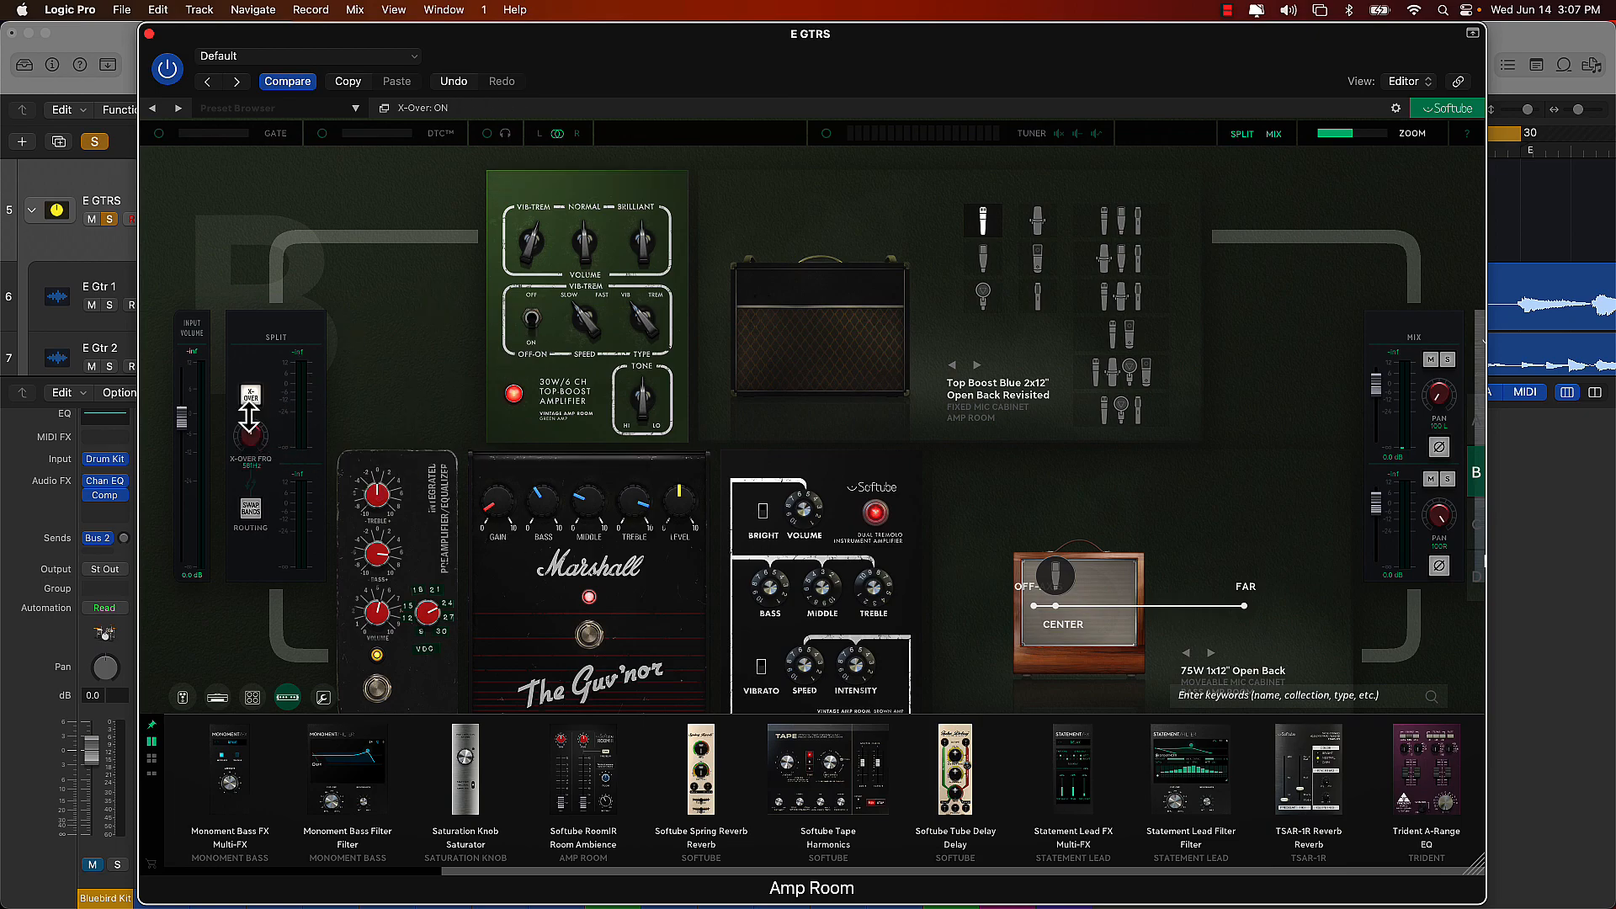
left_click_drag(250, 436, 250, 452)
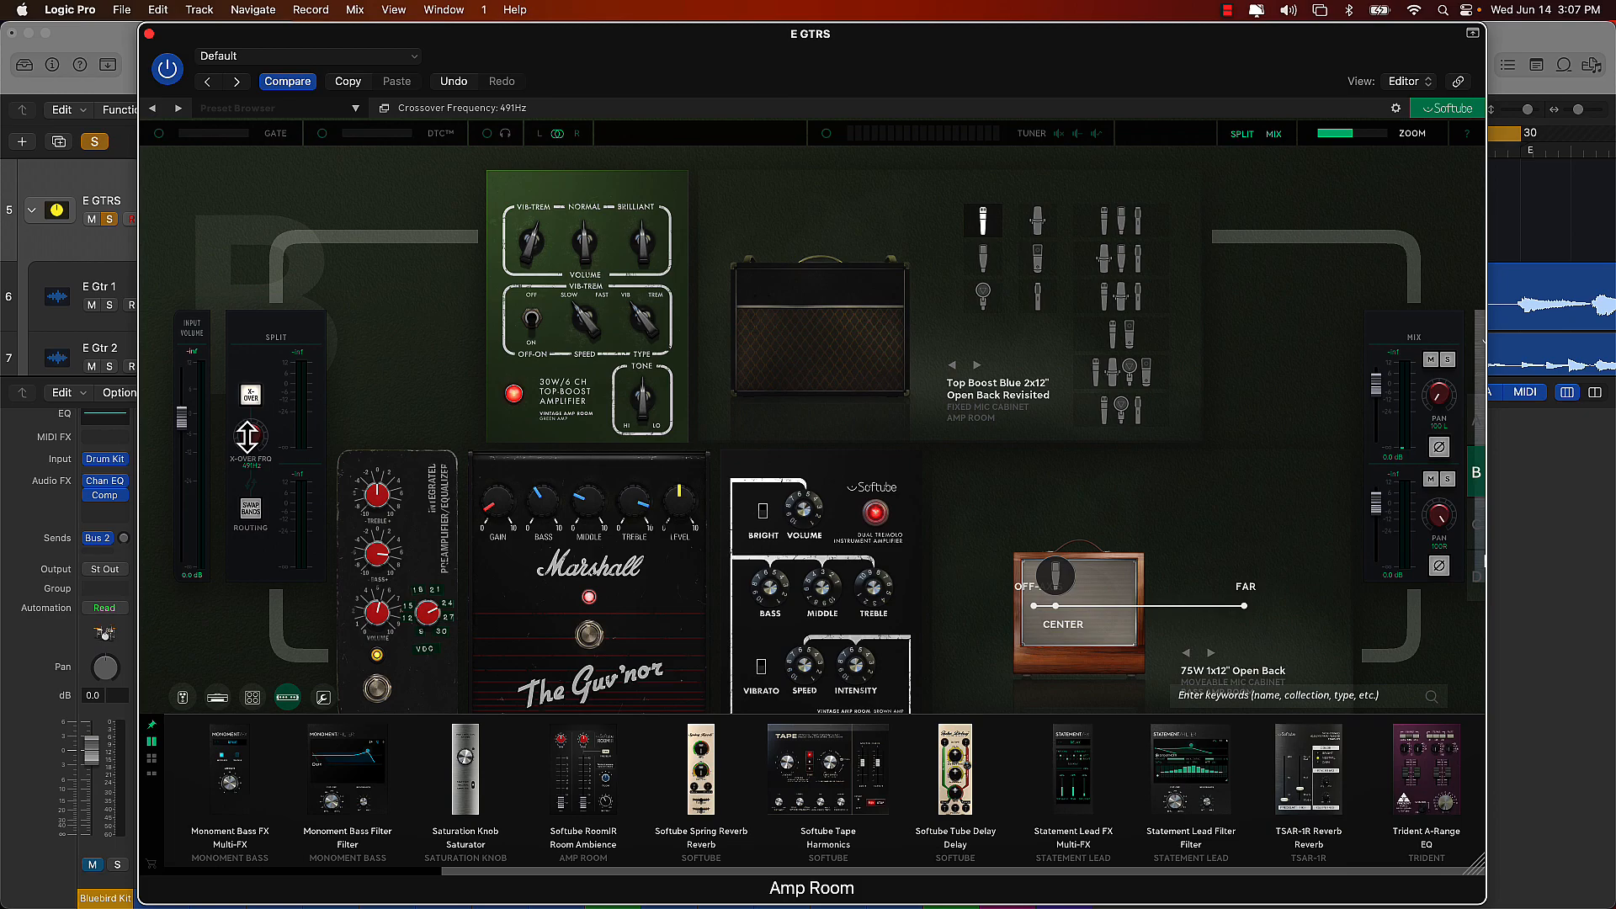